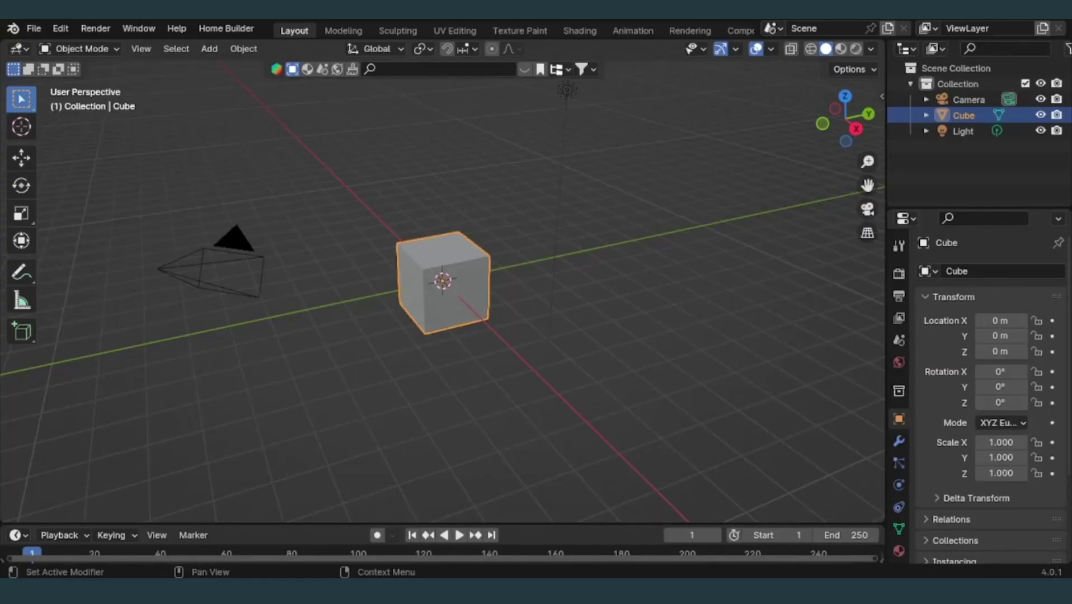
Delete the default camera and light
left_click(294, 296)
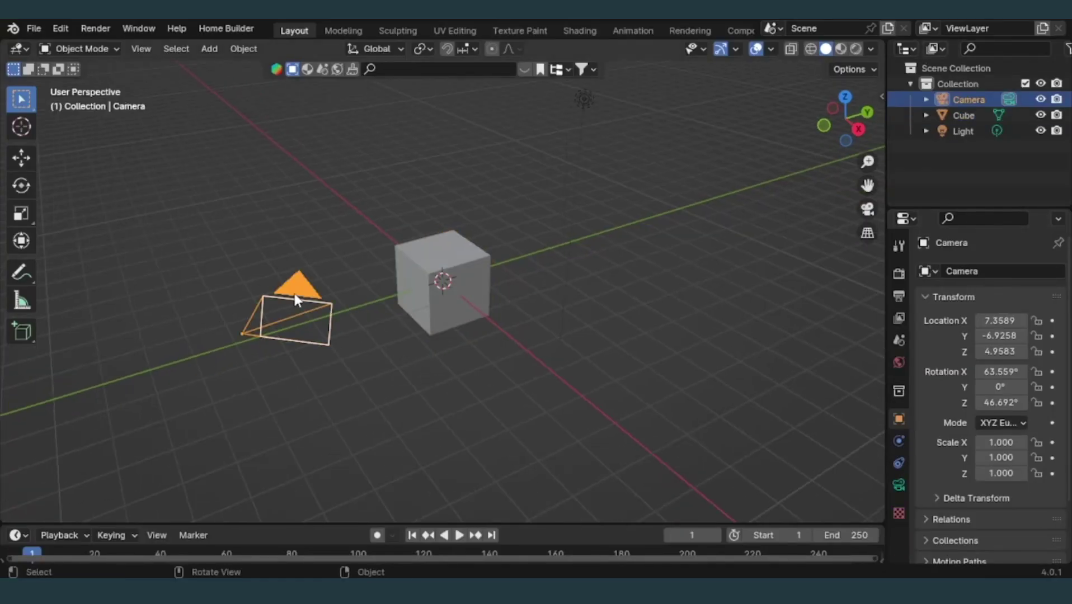
key("Delete")
left_click(567, 135)
key("Delete")
Delete the default cube and return to a perspective view
left_click(473, 299)
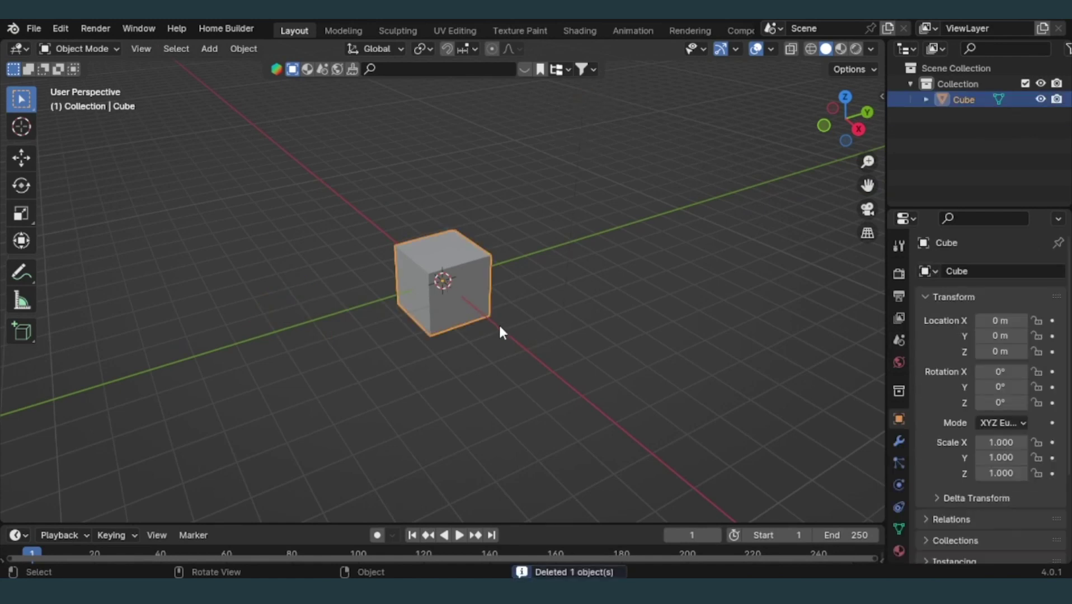
key("KP_7")
key("KP_3")
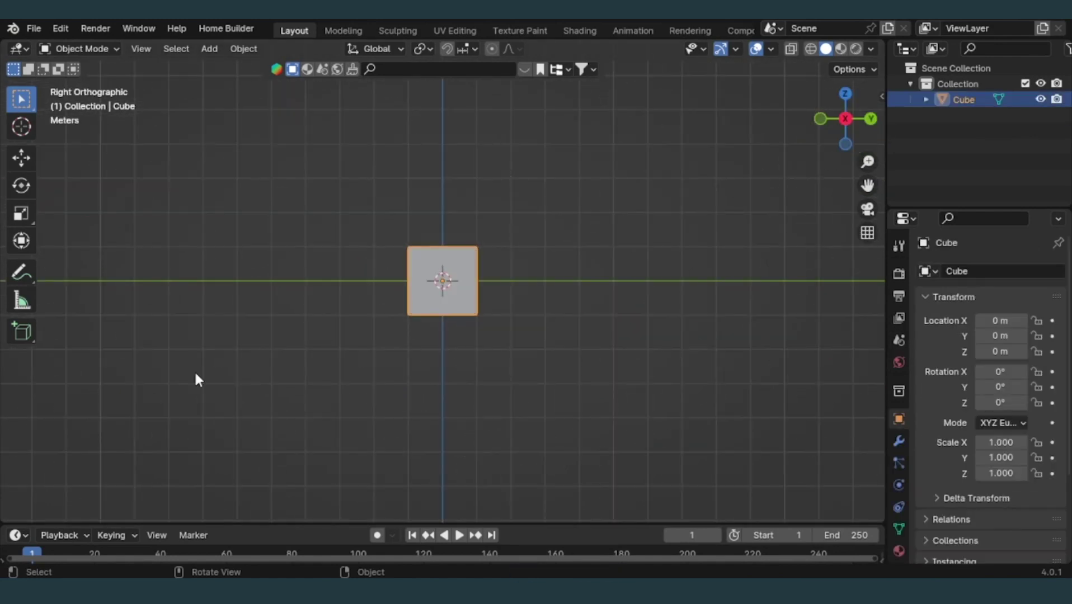
key("g")
key("Escape")
key("Delete")
mouse_move(732, 184)
middle_mouse_down()
mouse_move(678, 241)
mouse_move(676, 302)
mouse_move(703, 244)
middle_mouse_up()
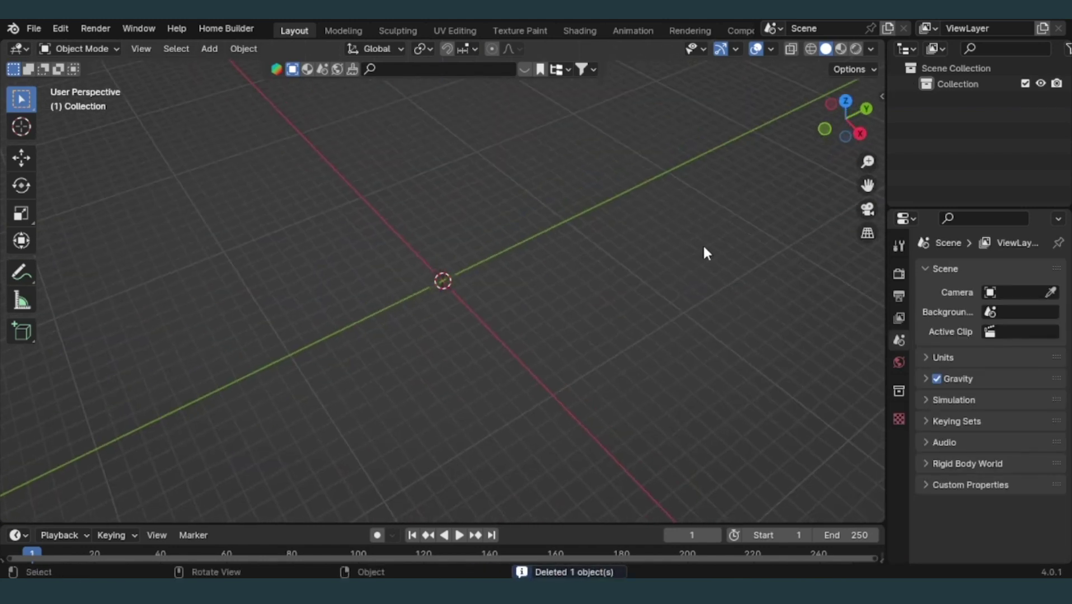
Add a mesh plane at the origin
key("shift+a")
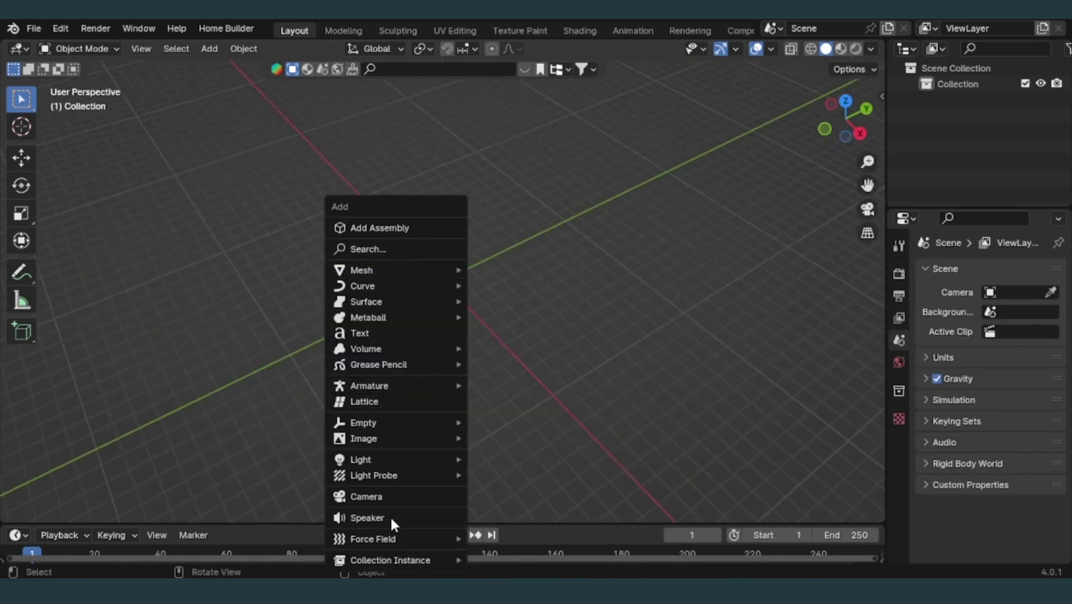
left_click(478, 263)
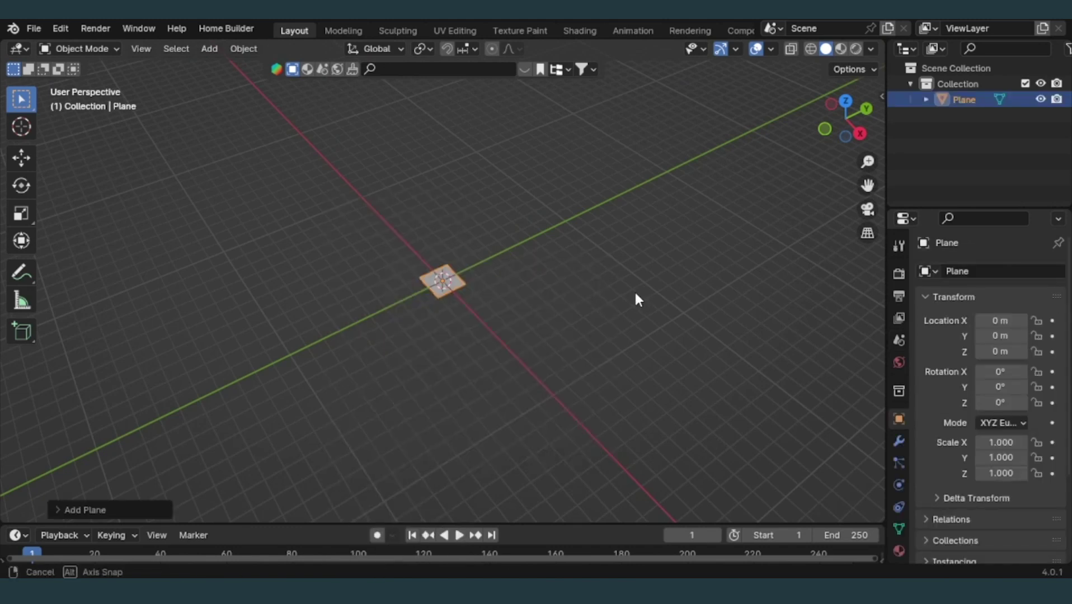
middle_click_drag(634, 290, 532, 285)
Set the plane's dimensions to X 5 m and Y 6 m in the Item panel
key("n")
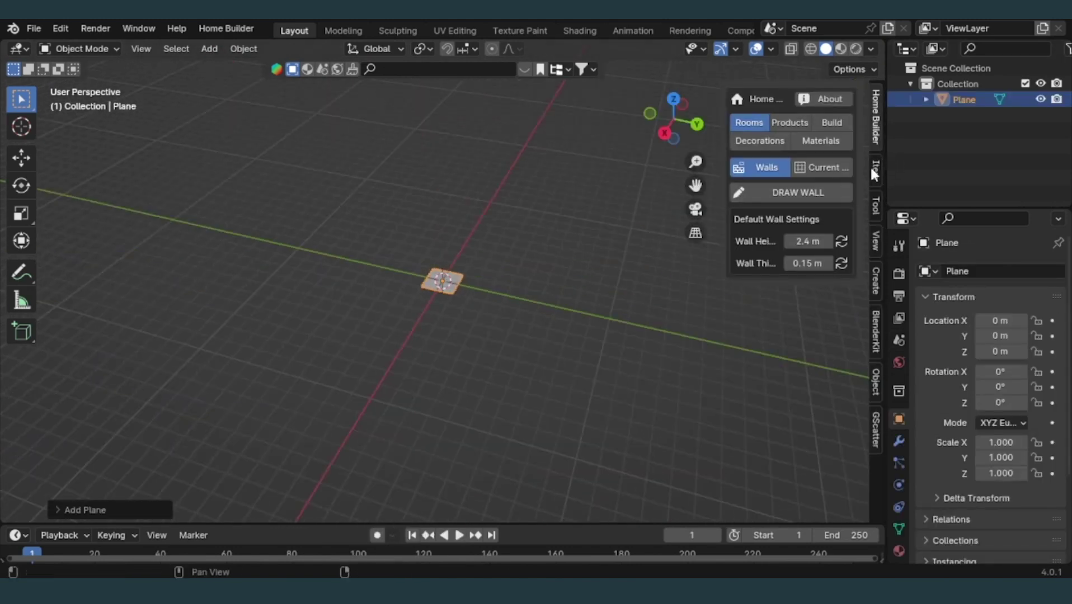
left_click(875, 168)
left_click(826, 343)
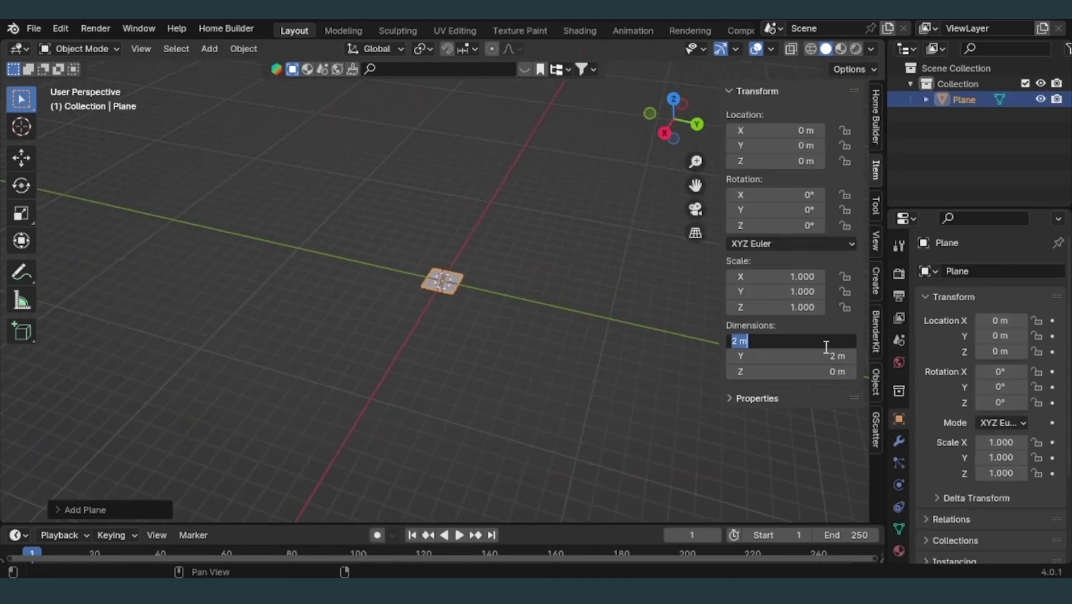
key("Return")
left_click(828, 357)
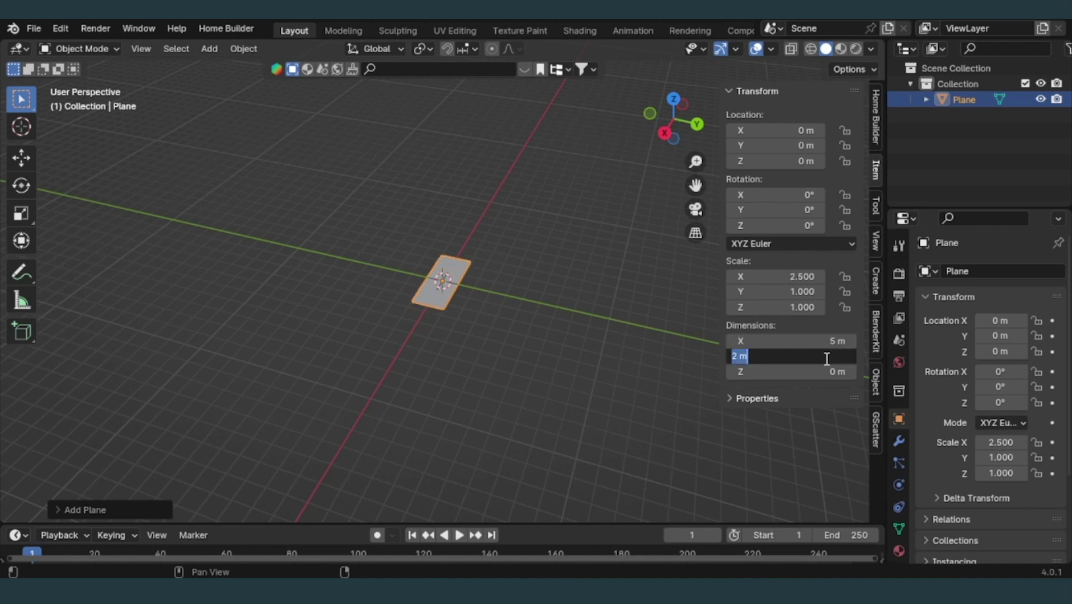
type("6")
key("Return")
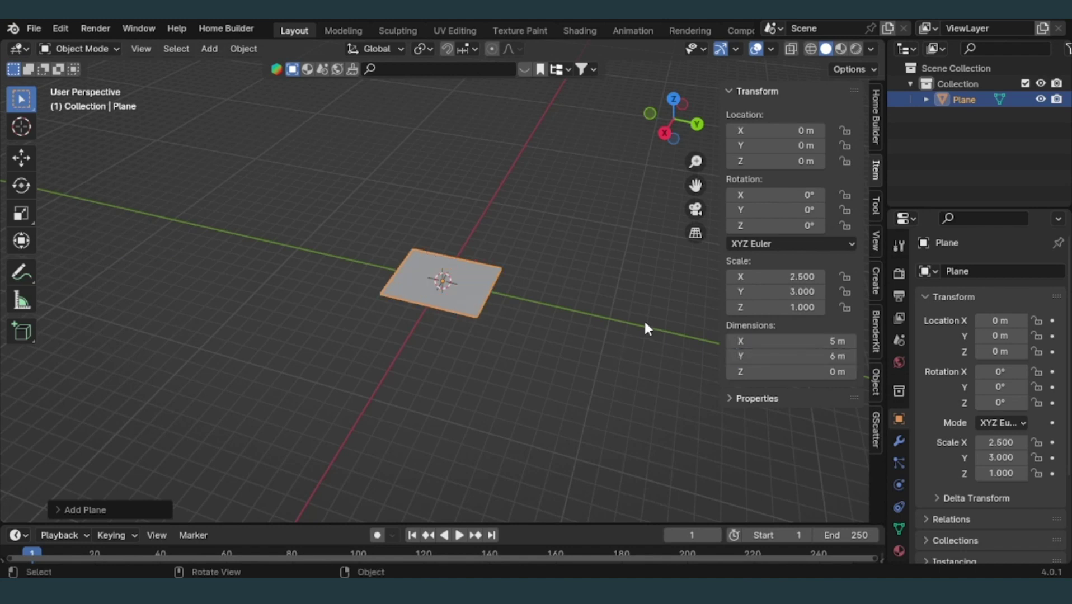
left_click(643, 318)
middle_click_drag(642, 301, 445, 282)
left_click(437, 281)
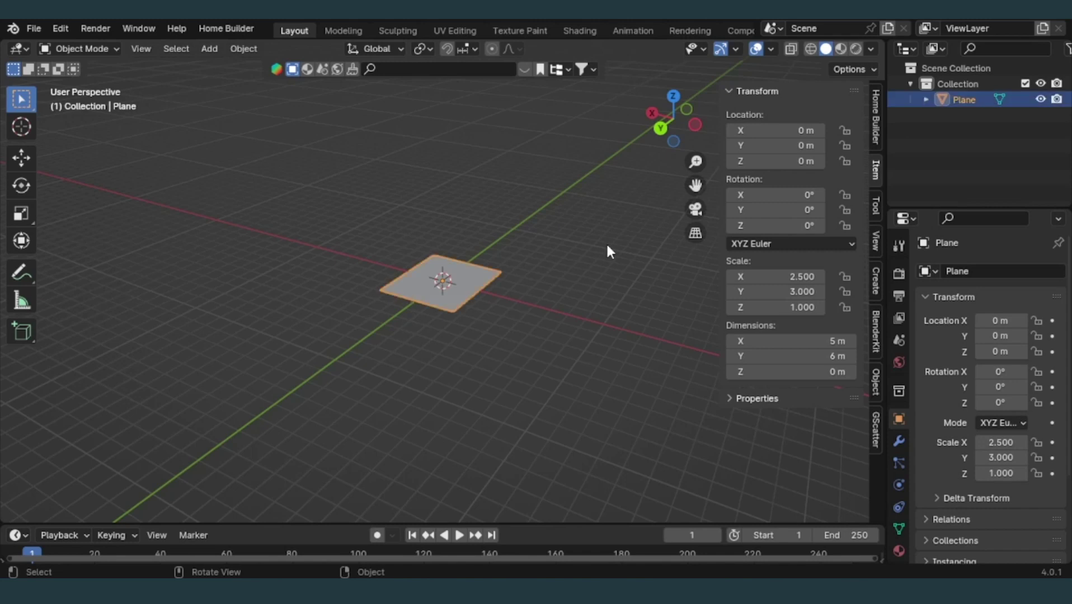
key("n")
scroll(607, 242, "up", 2)
mouse_move(612, 253)
middle_mouse_down()
mouse_move(683, 238)
mouse_move(464, 291)
mouse_move(657, 268)
middle_mouse_up()
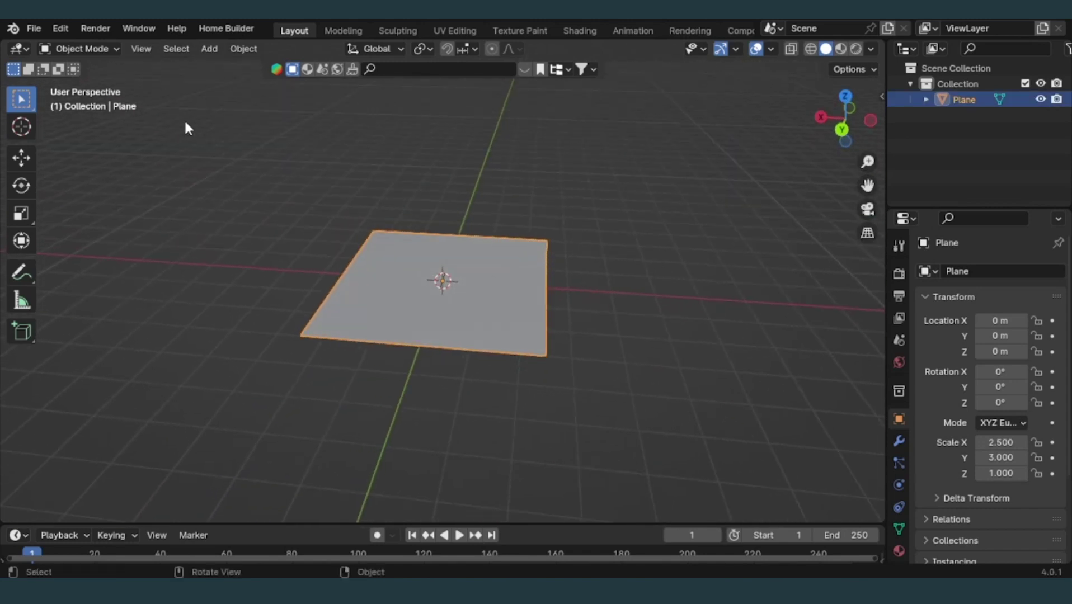
In Edit Mode, extrude the right and next floor edges straight up into two walls
key("Tab")
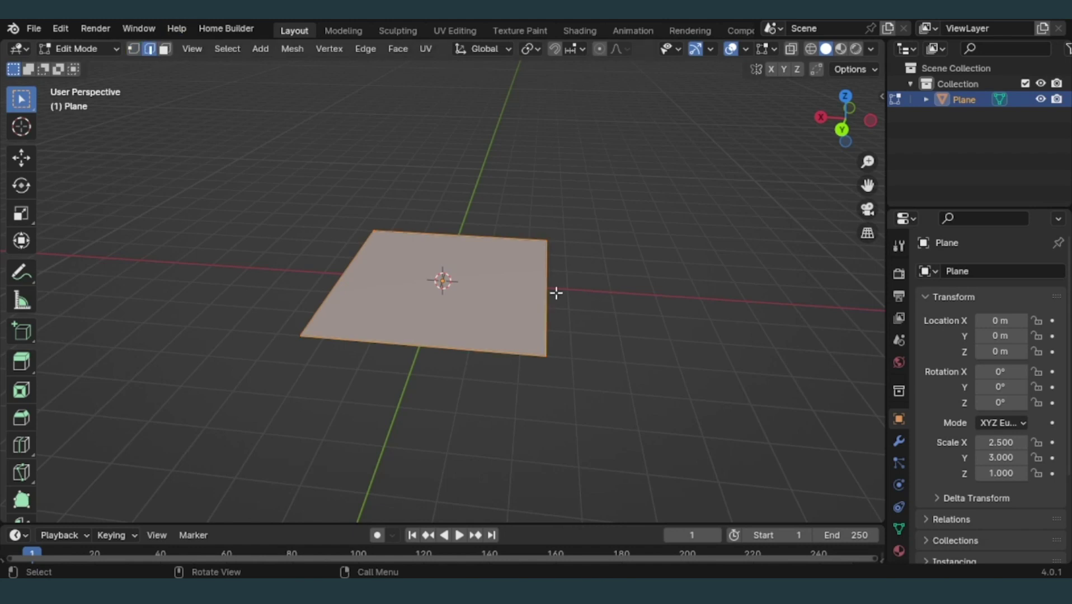
left_click(545, 292)
key("g")
key("z")
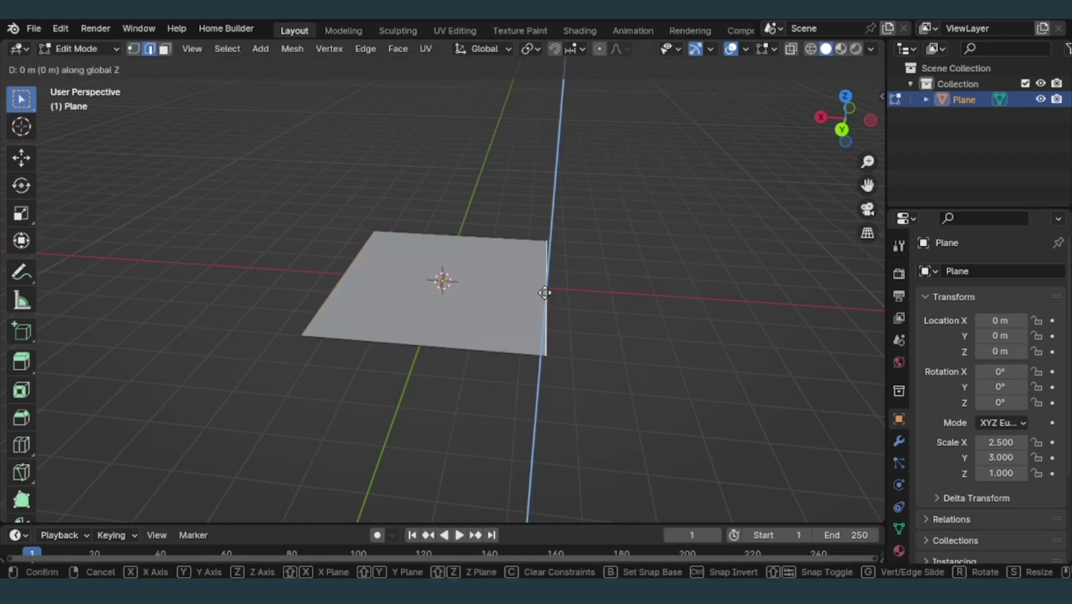
type("4")
left_click(500, 270)
mouse_move(500, 270)
middle_mouse_down()
mouse_move(759, 251)
mouse_move(287, 376)
middle_mouse_up()
left_click(338, 317)
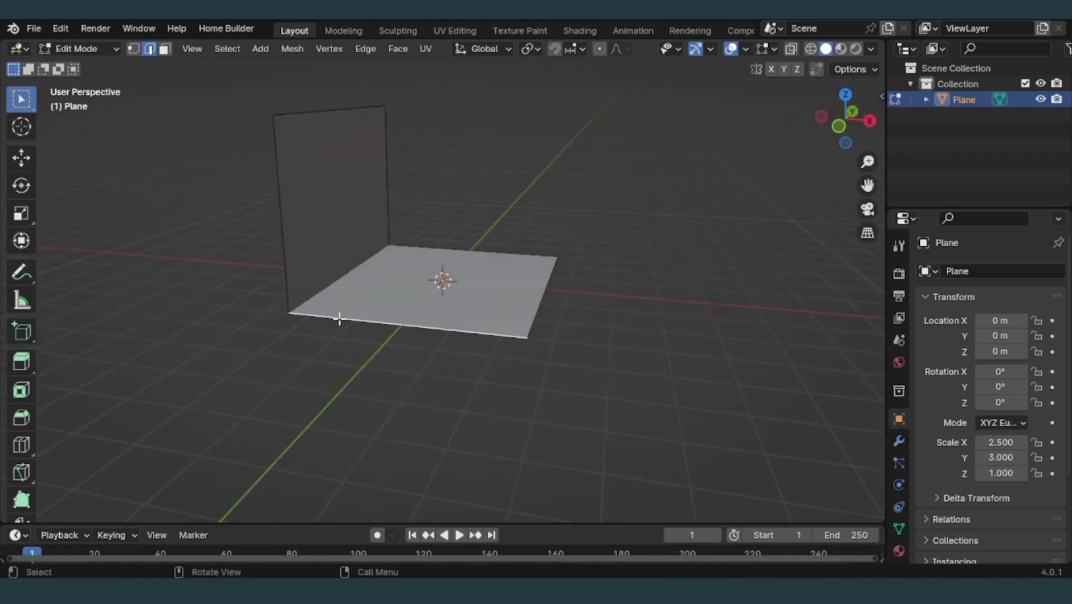
key("e")
key("z")
left_click(590, 299)
Extrude the left and front floor edges upward into the remaining two walls
middle_click_drag(591, 299, 309, 330)
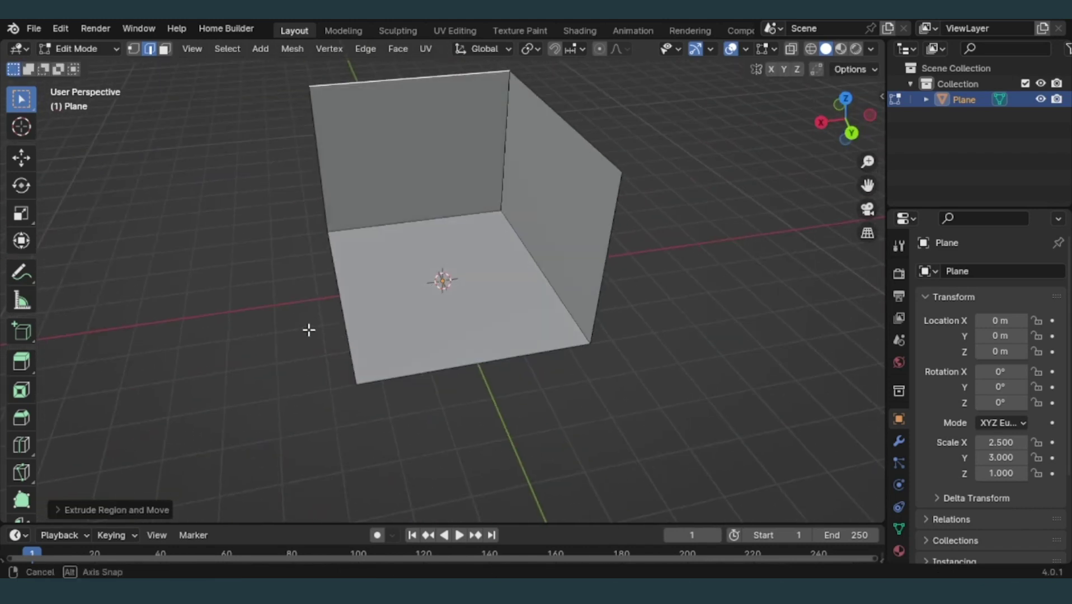
left_click(338, 299)
key("e")
key("z")
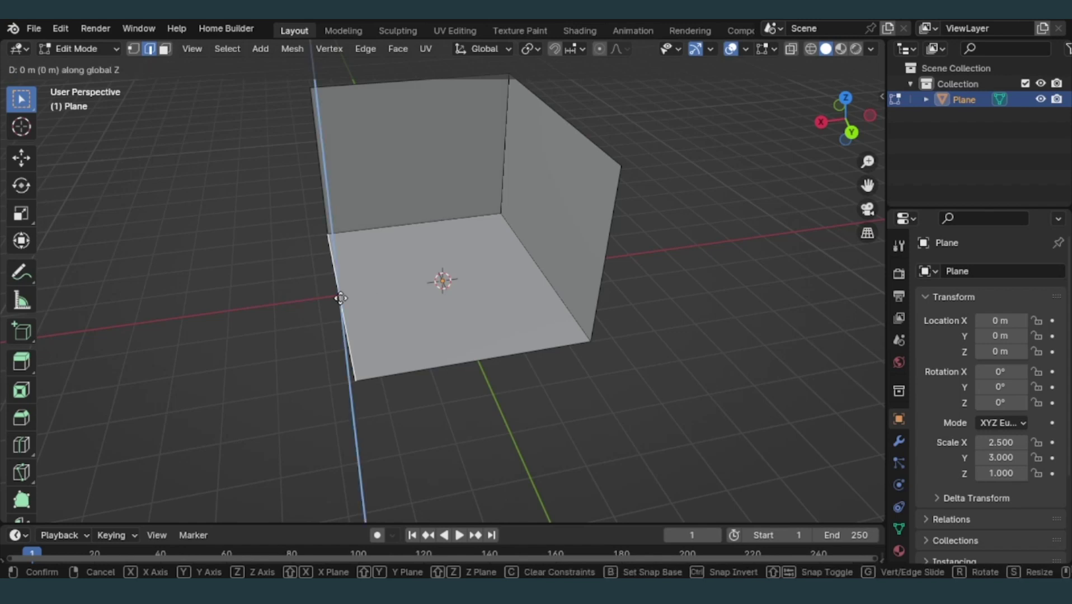
left_click(340, 299)
left_click(452, 364)
key("e")
key("z")
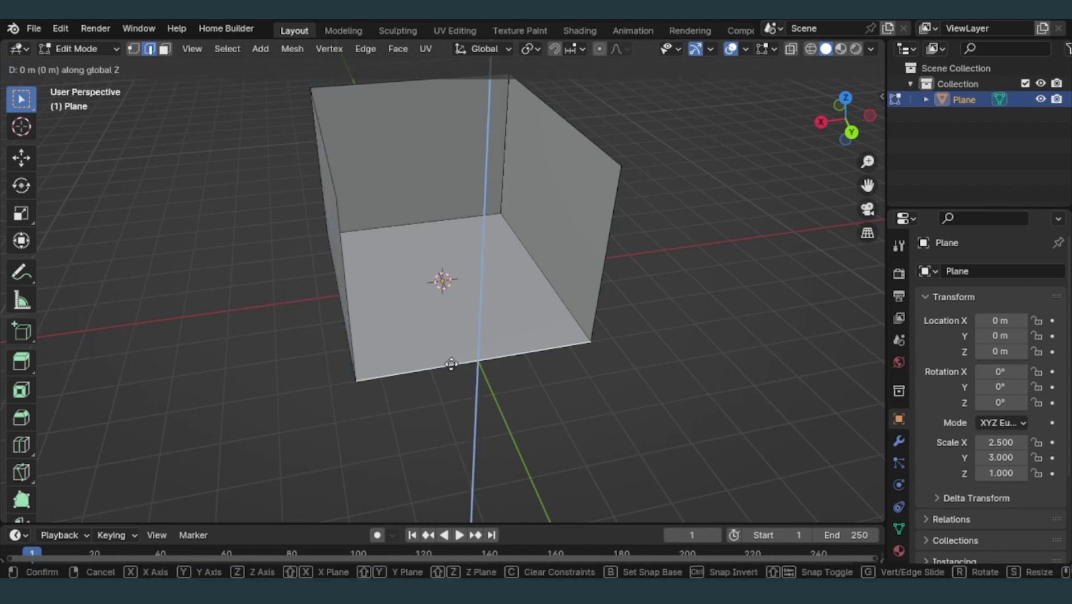
left_click(451, 364)
mouse_move(451, 365)
middle_mouse_down()
mouse_move(666, 362)
mouse_move(643, 294)
mouse_move(279, 259)
mouse_move(236, 302)
mouse_move(286, 319)
mouse_move(262, 235)
middle_mouse_up()
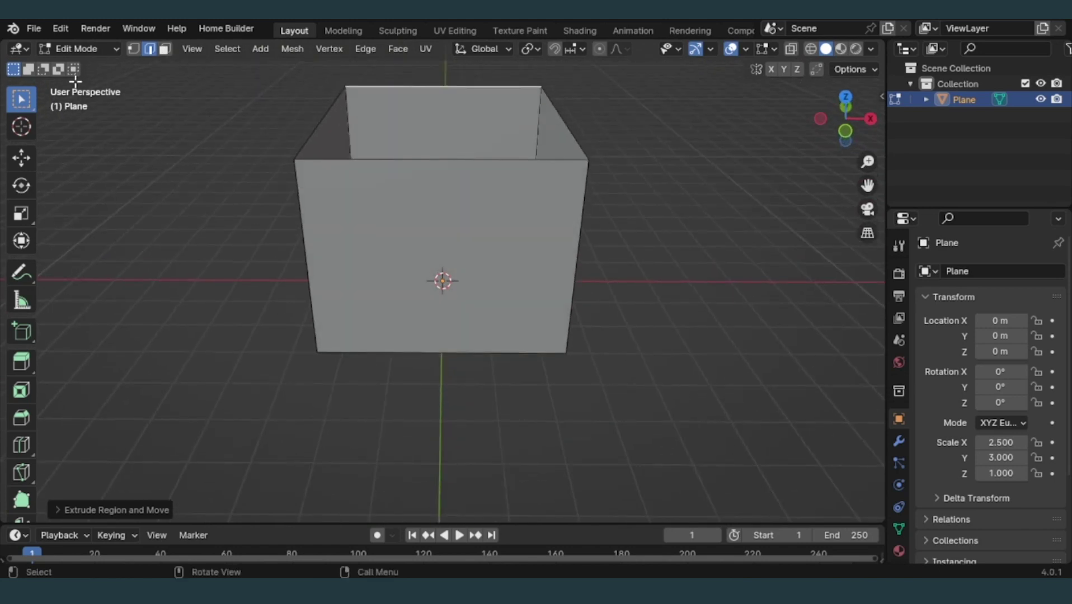
Add a two-cut loop cut across the front wall, splitting it into three strips
left_click(169, 50)
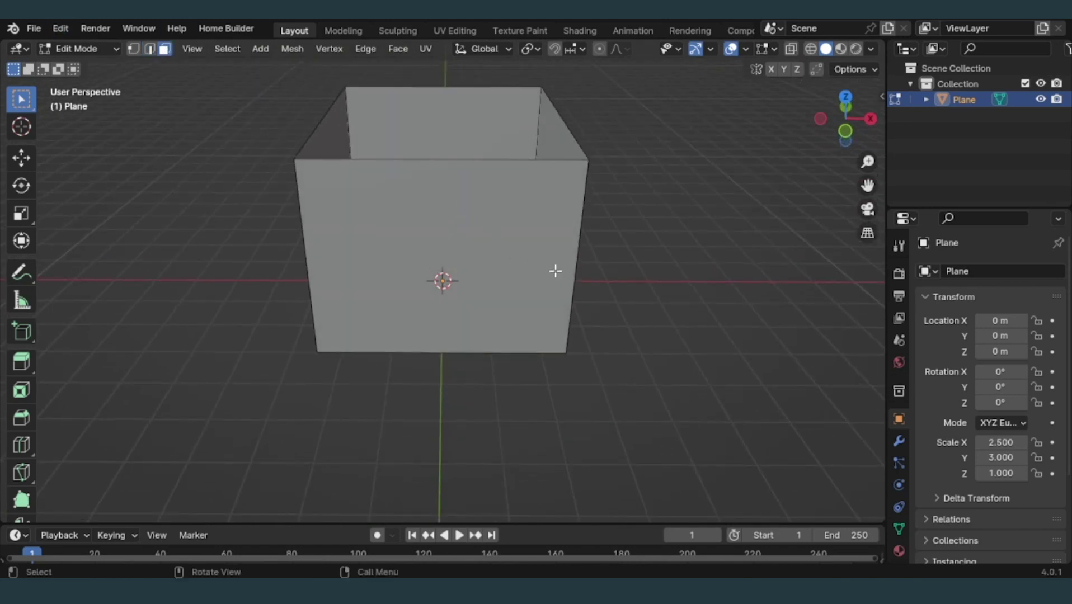
mouse_move(315, 248)
middle_mouse_down()
mouse_move(486, 327)
mouse_move(506, 285)
middle_mouse_up()
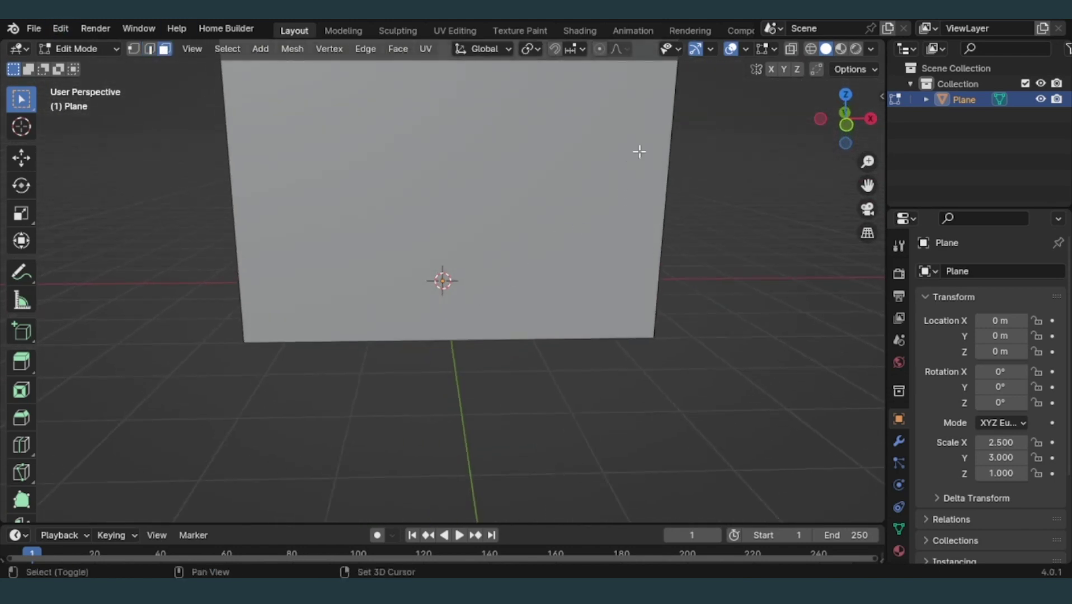
mouse_move(640, 152)
middle_mouse_down()
mouse_move(641, 283)
mouse_move(699, 265)
mouse_move(555, 249)
mouse_move(474, 307)
middle_mouse_up()
left_click(475, 307)
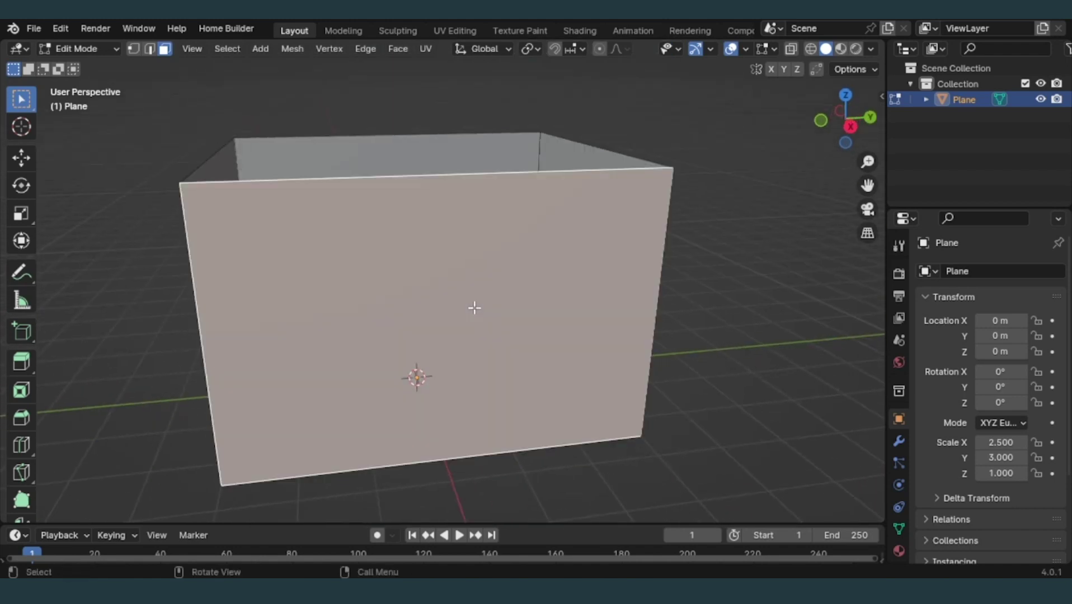
key("ctrl+r")
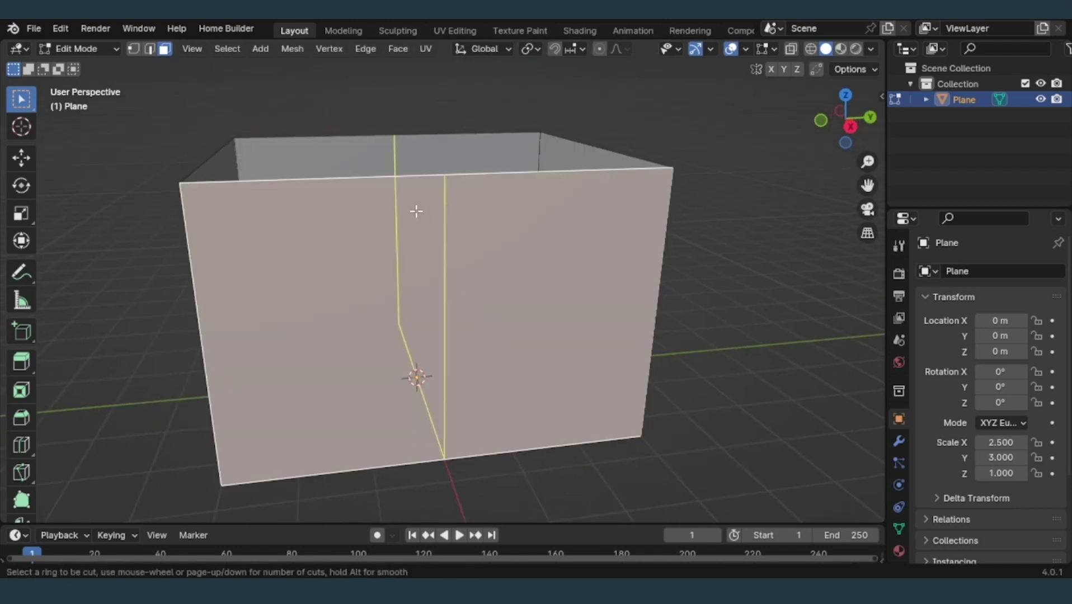
scroll(416, 211, "up", 2)
scroll(415, 211, "down", 1)
left_click(415, 211)
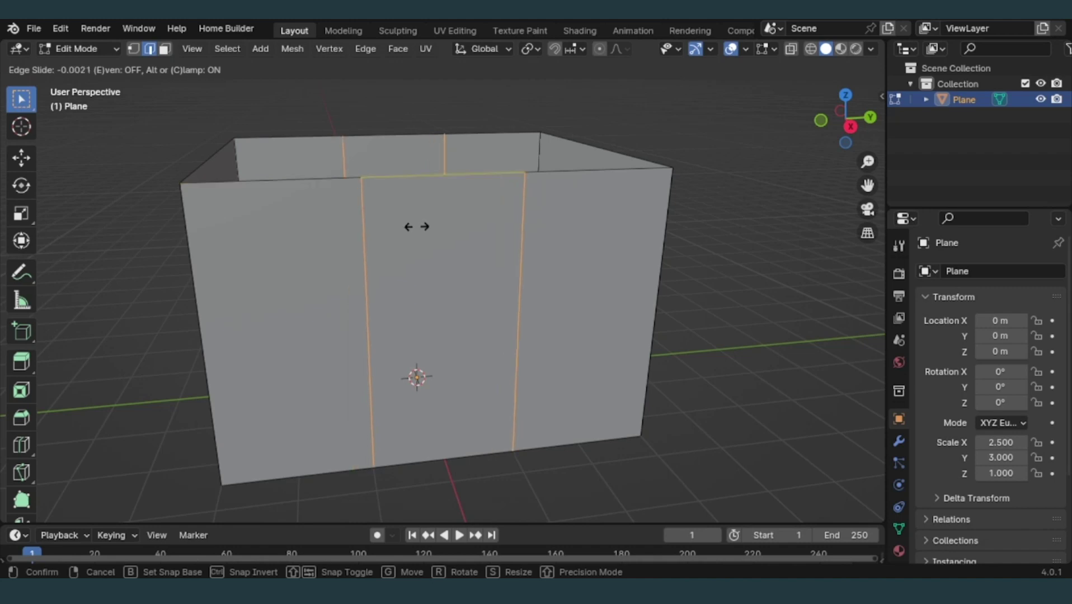
left_click(441, 230)
mouse_move(349, 305)
middle_mouse_down()
mouse_move(444, 374)
mouse_move(526, 330)
middle_mouse_up()
mouse_move(689, 290)
middle_mouse_down()
mouse_move(479, 297)
mouse_move(331, 221)
middle_mouse_up()
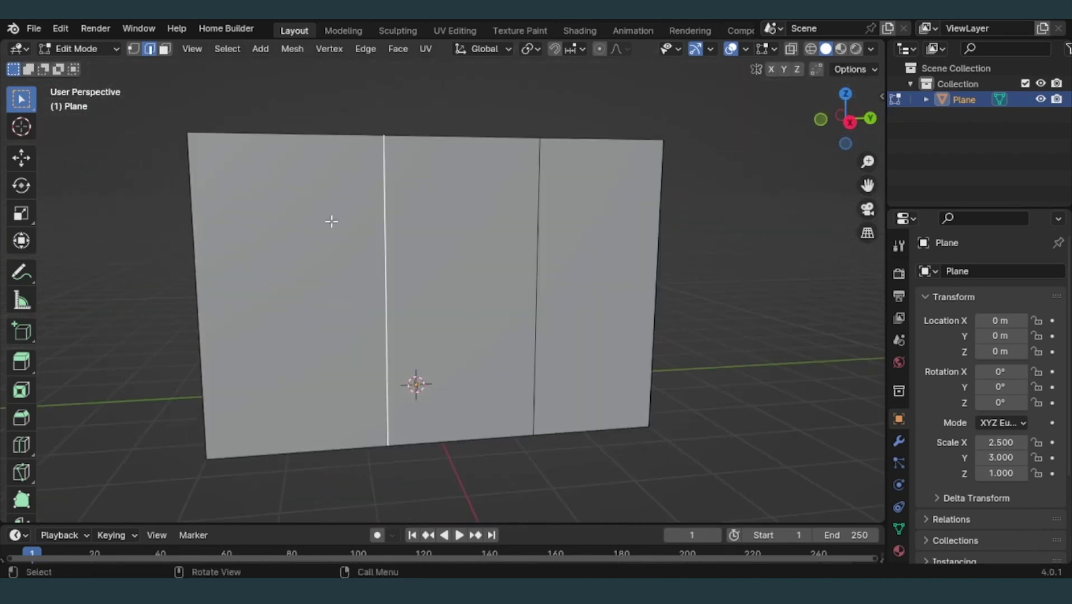
Extrude a side wall face outward about 3 m into a boxy annex
key("3")
left_click(464, 236)
mouse_move(467, 239)
middle_mouse_down()
mouse_move(450, 275)
mouse_move(551, 259)
middle_mouse_up()
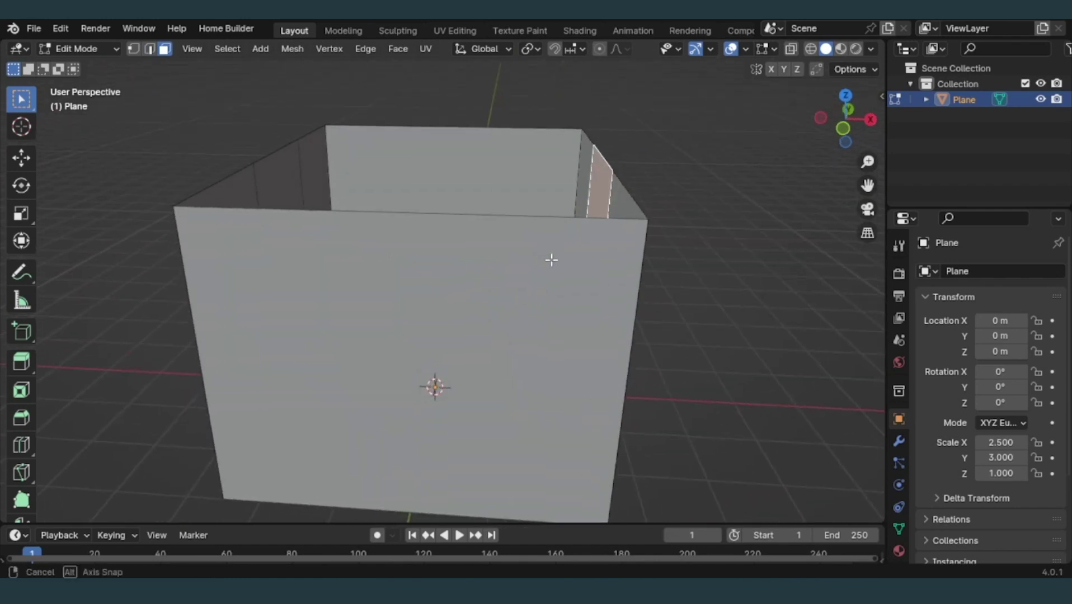
middle_click_drag(545, 175, 718, 344)
key("e")
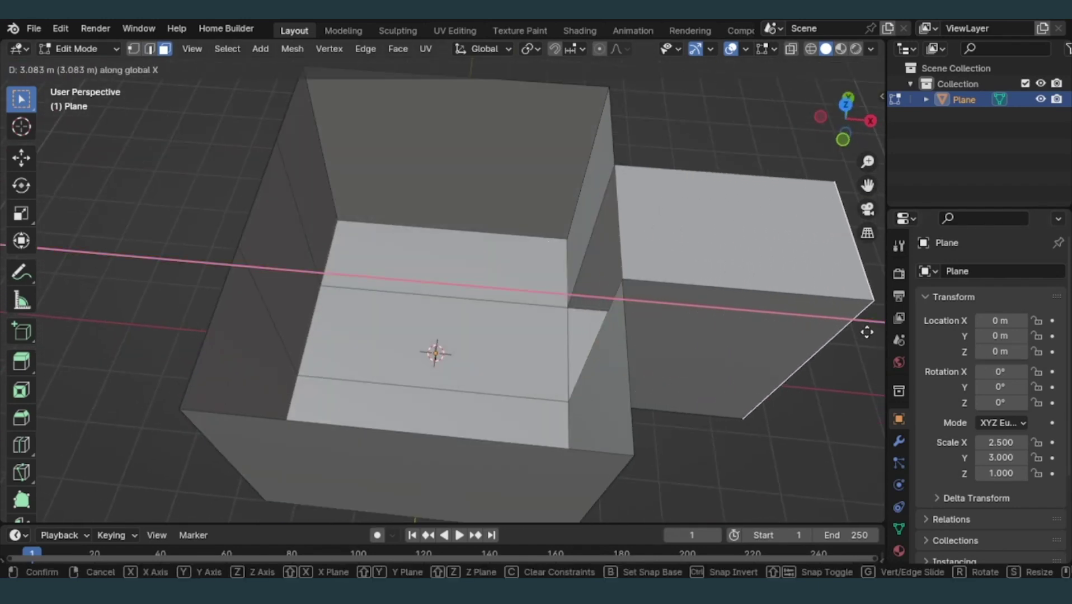
left_click(21, 331)
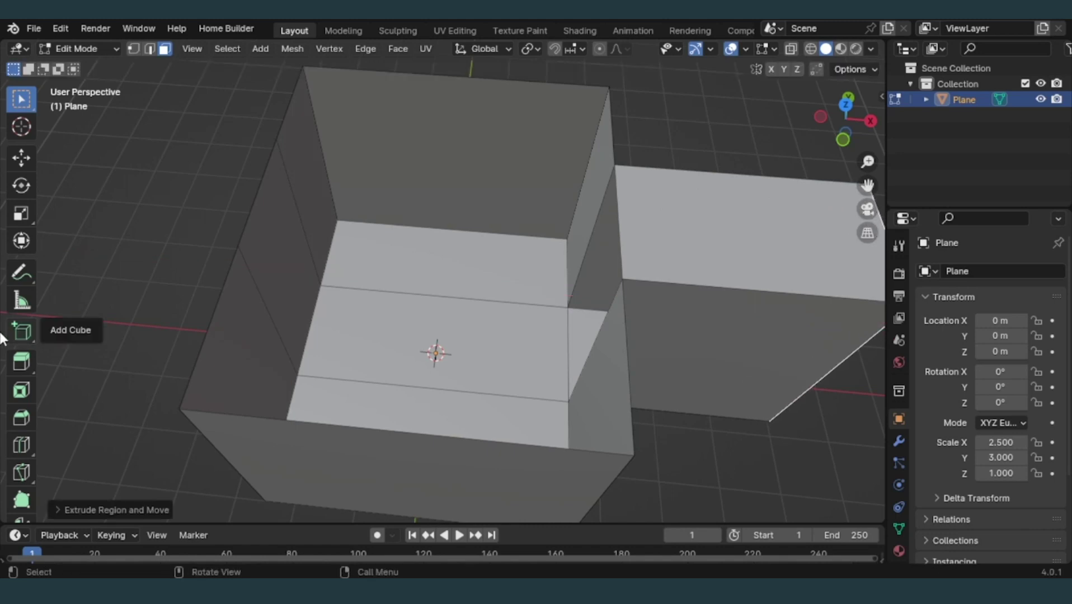
mouse_move(546, 342)
middle_mouse_down()
mouse_move(407, 287)
mouse_move(315, 319)
mouse_move(420, 314)
mouse_move(361, 218)
mouse_move(465, 313)
mouse_move(344, 231)
mouse_move(295, 292)
mouse_move(232, 246)
mouse_move(404, 228)
mouse_move(532, 177)
middle_mouse_up()
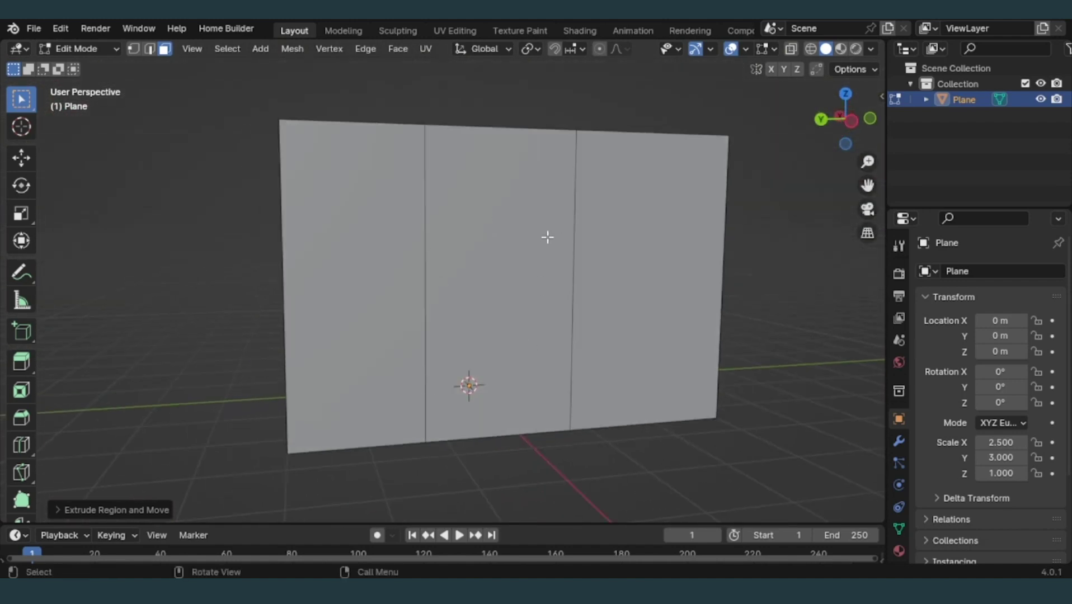
mouse_move(521, 231)
middle_mouse_down()
mouse_move(486, 230)
mouse_move(355, 293)
middle_mouse_up()
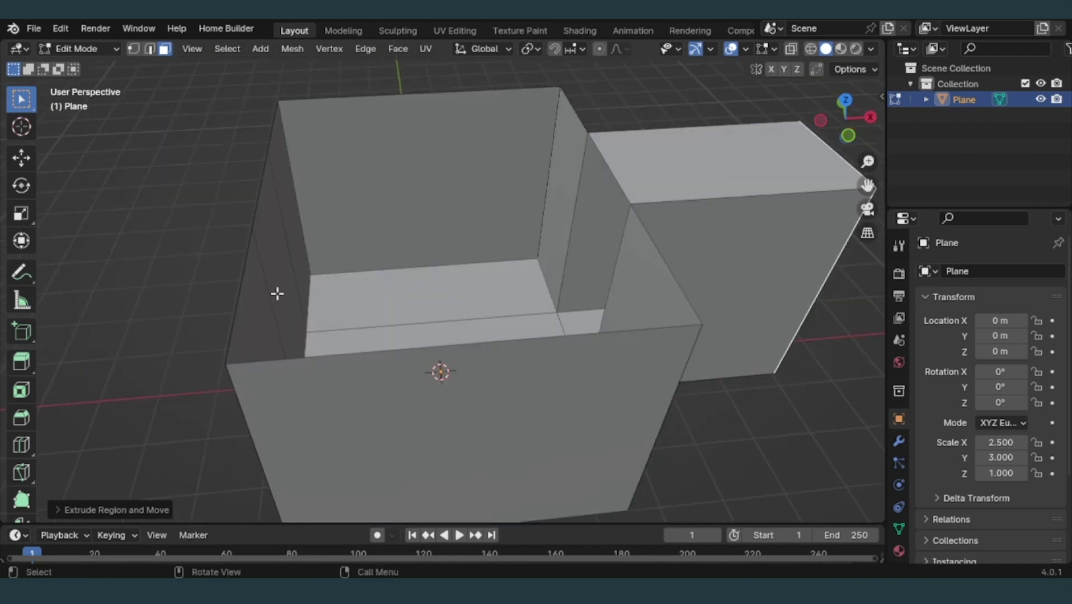
mouse_move(294, 307)
middle_mouse_down()
mouse_move(390, 313)
mouse_move(445, 222)
middle_mouse_up()
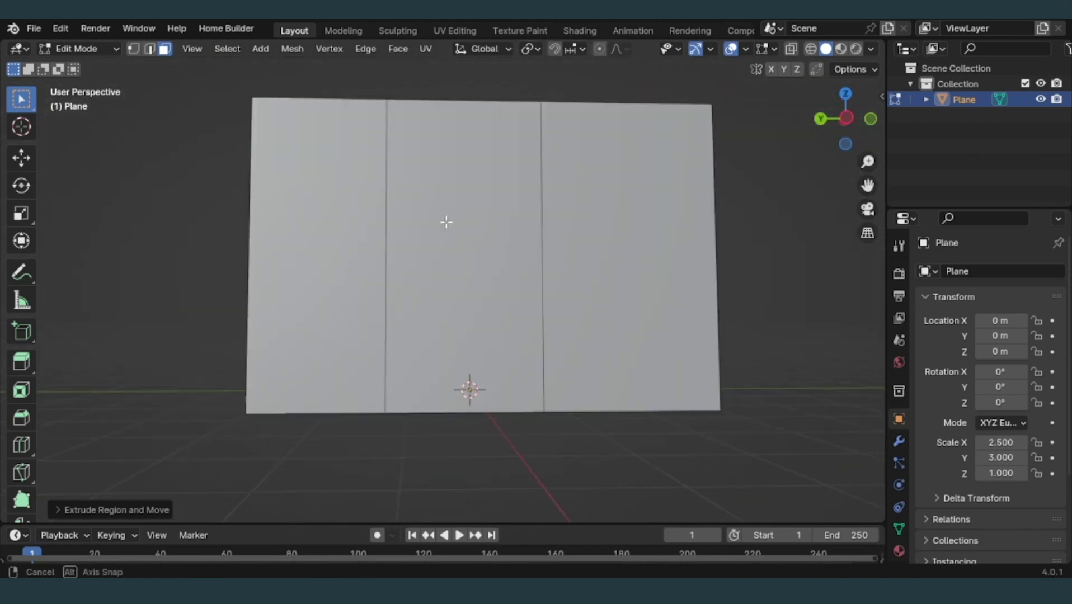
Add another vertical loop cut in the middle section of the front wall
left_click(500, 162)
middle_click_drag(501, 163, 508, 219)
key("ctrl+r")
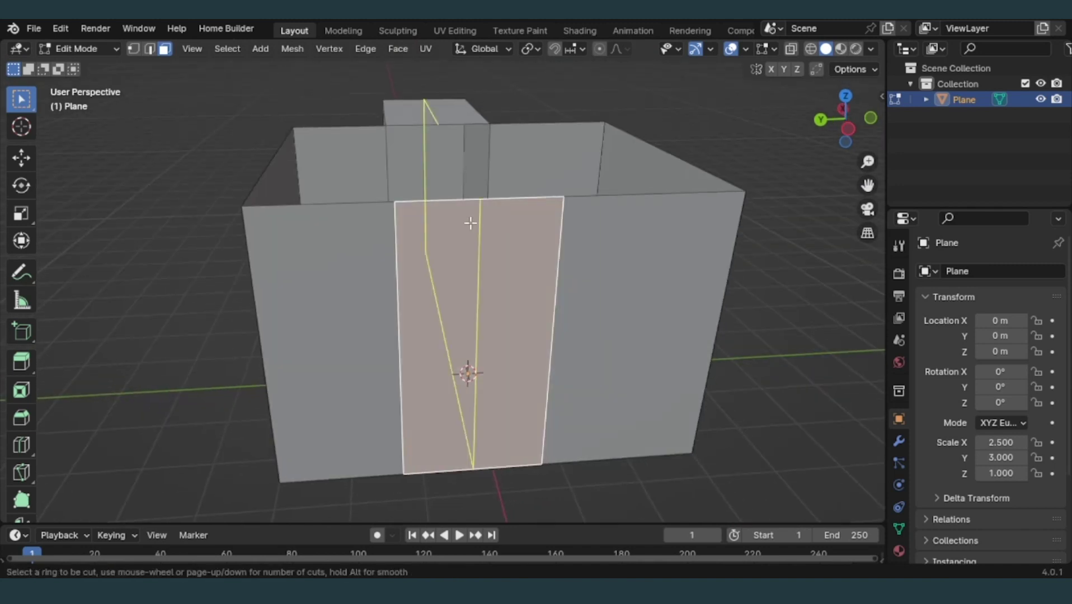
left_click(472, 222)
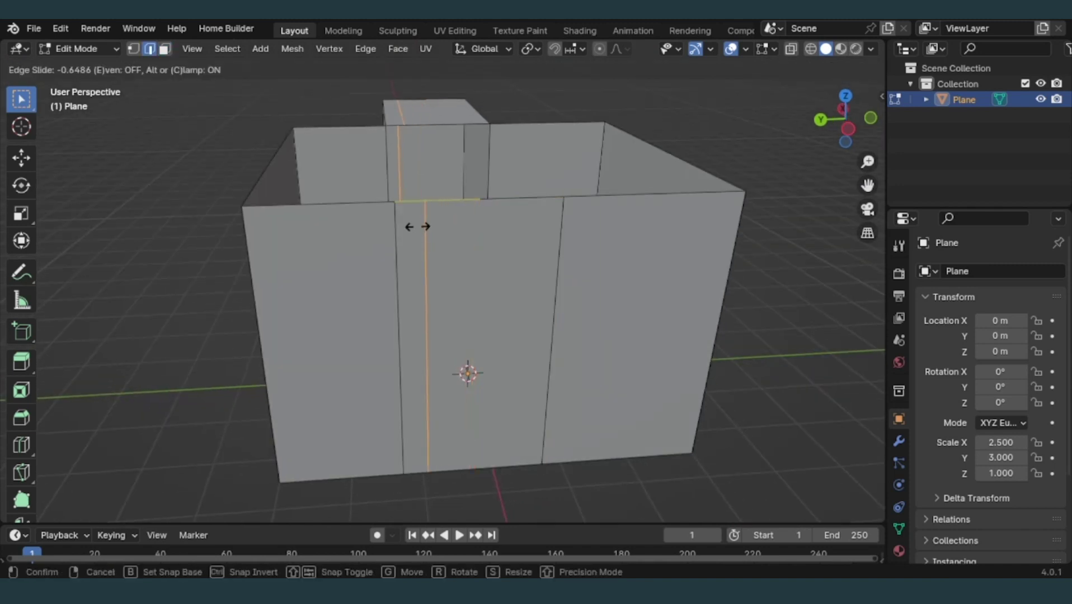
left_click(414, 227)
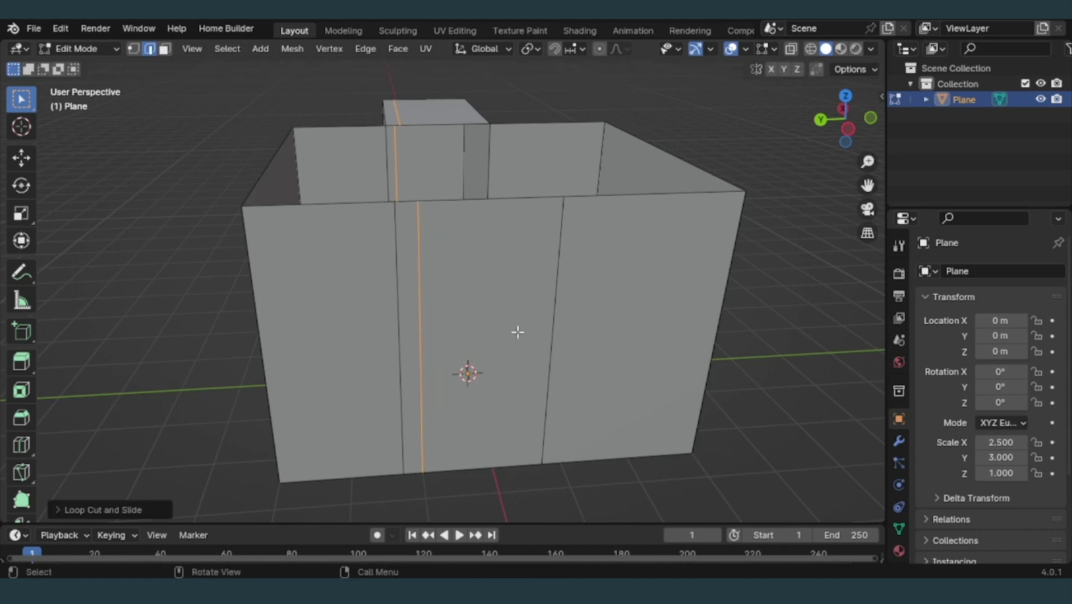
left_click(515, 331)
Extrude the inner left wall face about -3.5 m along X into an annex
key("3")
left_click(518, 312)
mouse_move(518, 312)
middle_mouse_down()
mouse_move(359, 252)
mouse_move(334, 320)
middle_mouse_up()
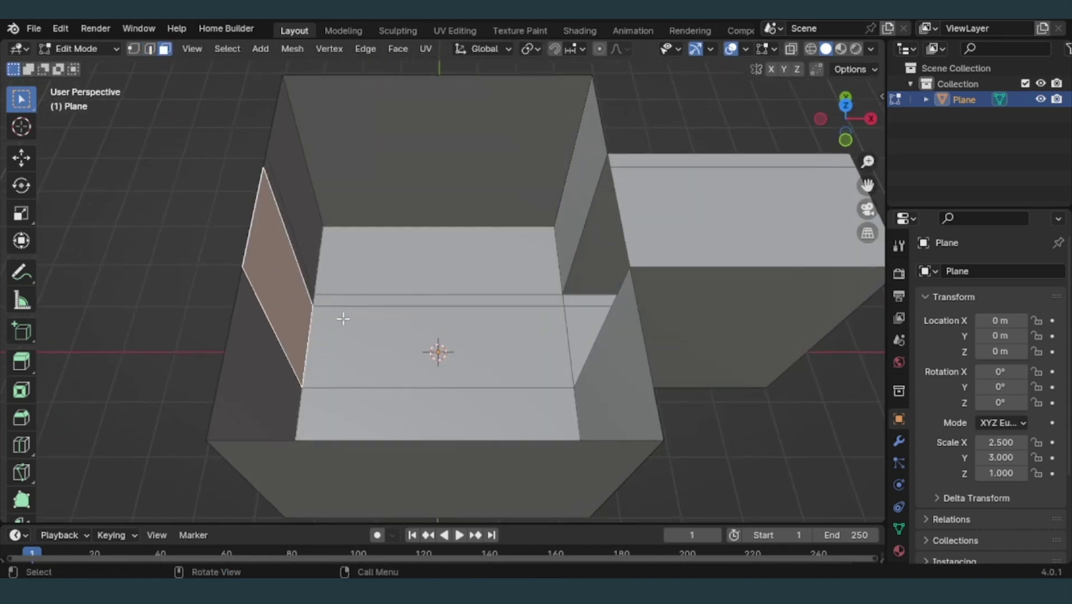
key("e")
key("x")
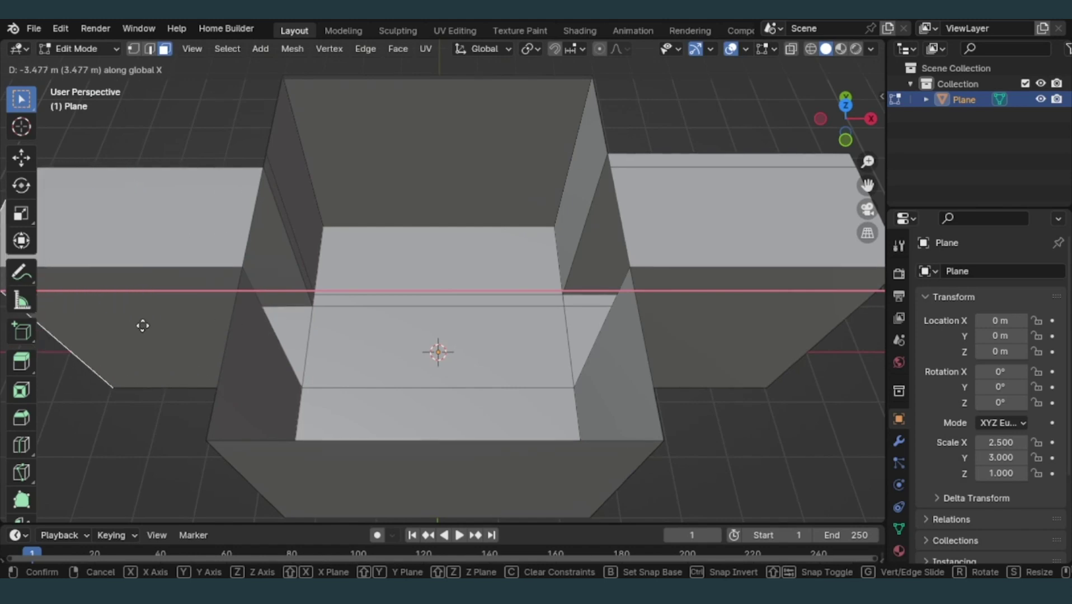
left_click(143, 326)
Extrude the adjacent wall face about -0.9 m along X as a short extension
left_click(282, 172)
key("e")
key("x")
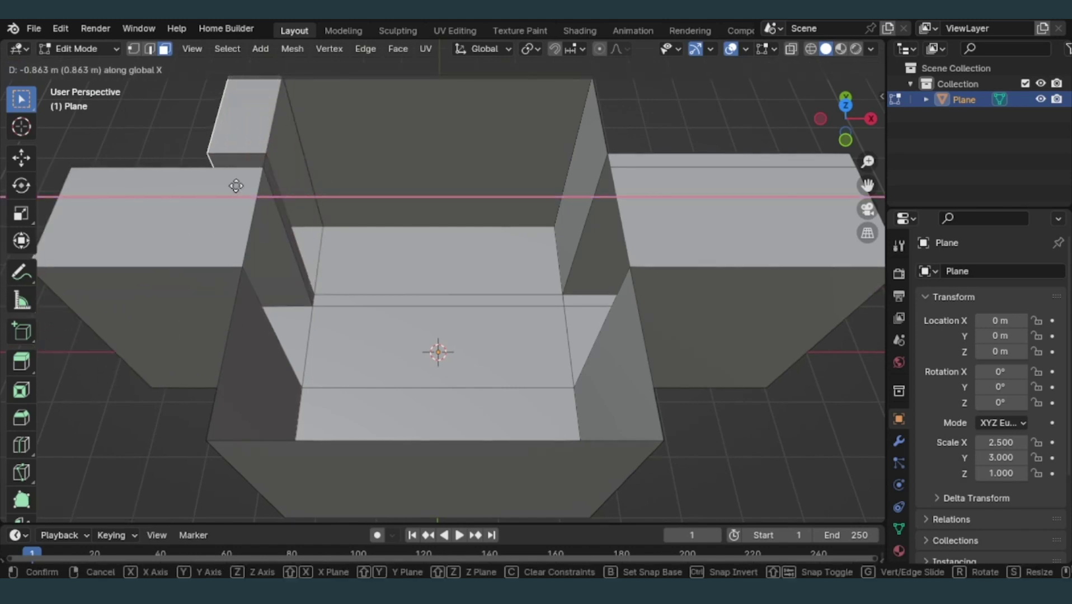
left_click(123, 185)
mouse_move(452, 263)
middle_mouse_down()
mouse_move(351, 236)
mouse_move(316, 251)
mouse_move(524, 256)
mouse_move(531, 234)
mouse_move(239, 211)
mouse_move(269, 204)
middle_mouse_up()
Extrude the large right wall face outward into a third block
left_click(561, 285)
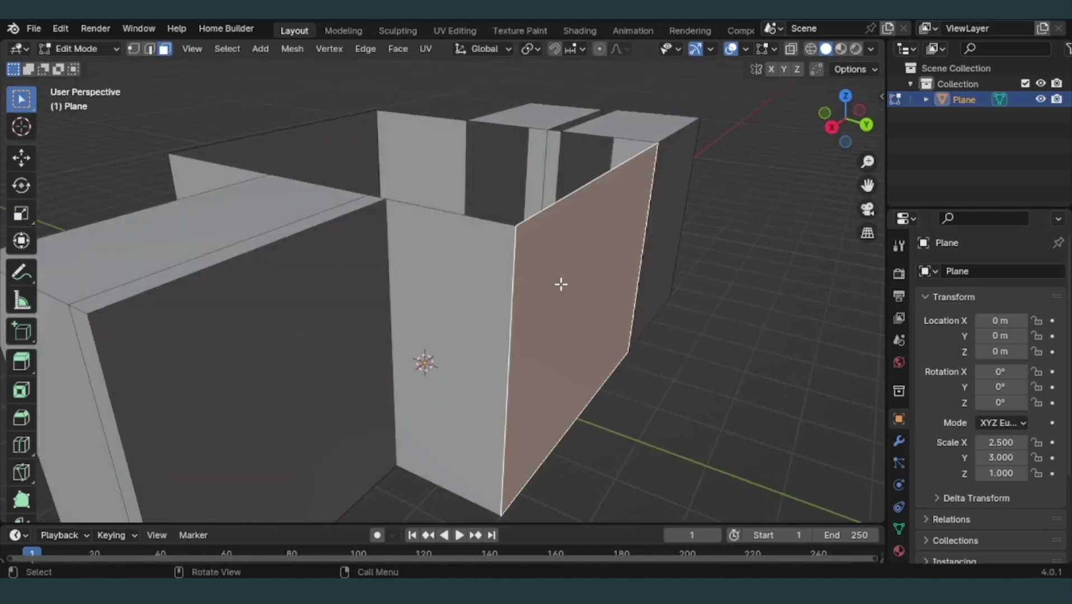
key("e")
left_click(736, 377)
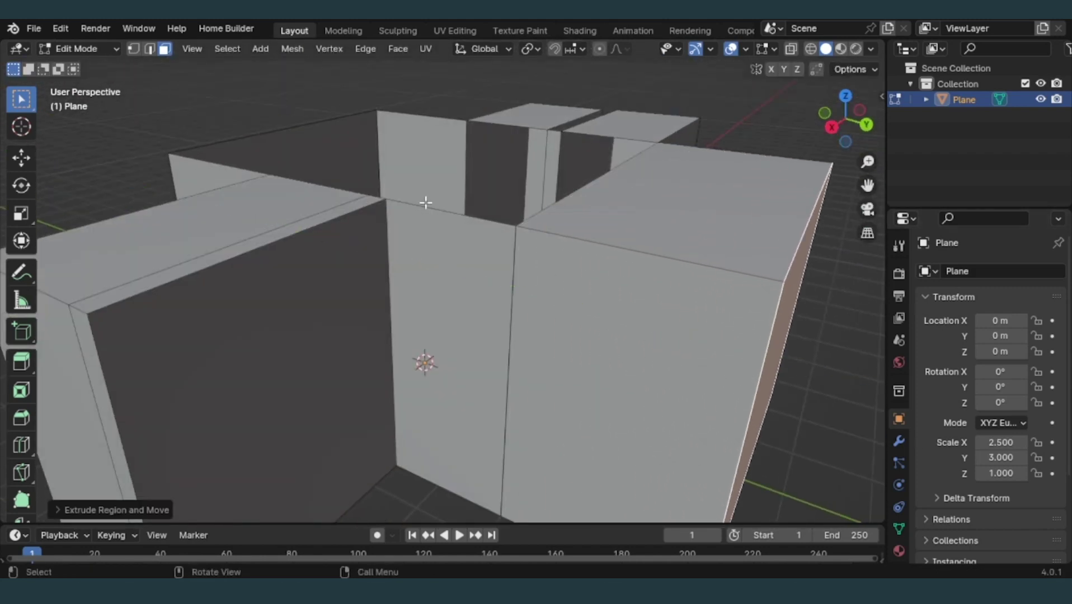
mouse_move(425, 202)
middle_mouse_down()
mouse_move(596, 242)
mouse_move(378, 215)
mouse_move(477, 190)
middle_mouse_up()
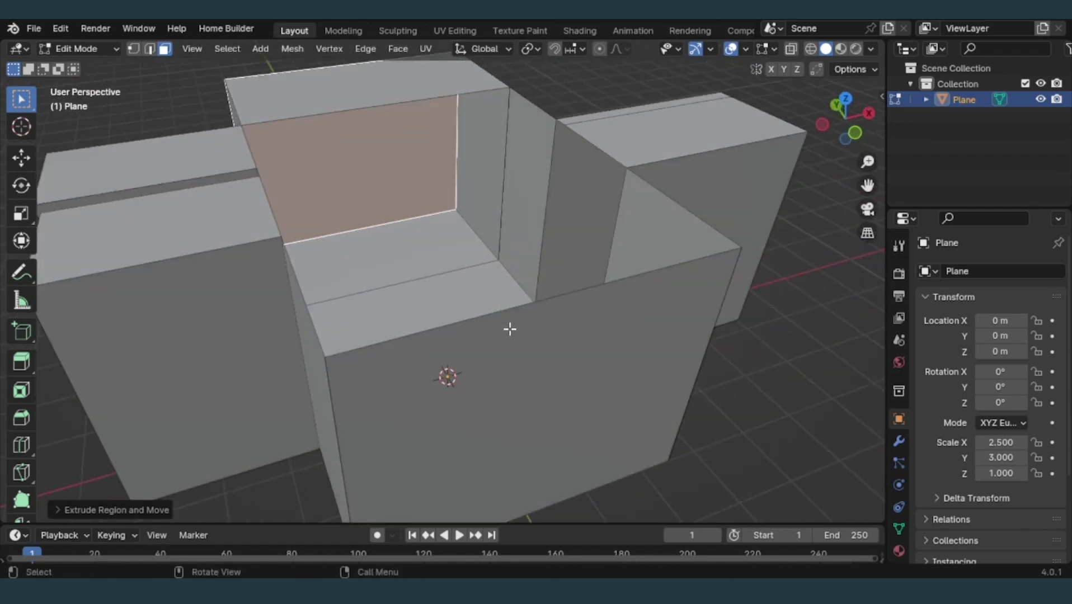
mouse_move(510, 329)
middle_mouse_down()
mouse_move(414, 255)
mouse_move(452, 174)
mouse_move(580, 527)
middle_mouse_up()
scroll(467, 225, "up", 2)
scroll(467, 225, "up", 2)
scroll(466, 229, "down", 2)
scroll(467, 235, "down", 4)
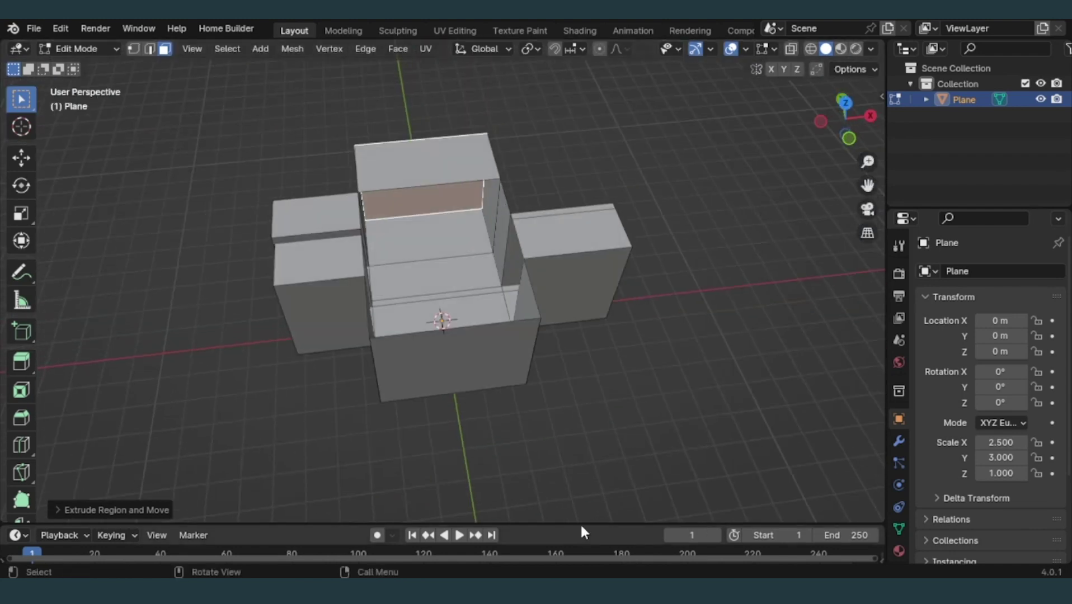
Deselect all faces and return to Object Mode
left_click(570, 426)
key("shift+a")
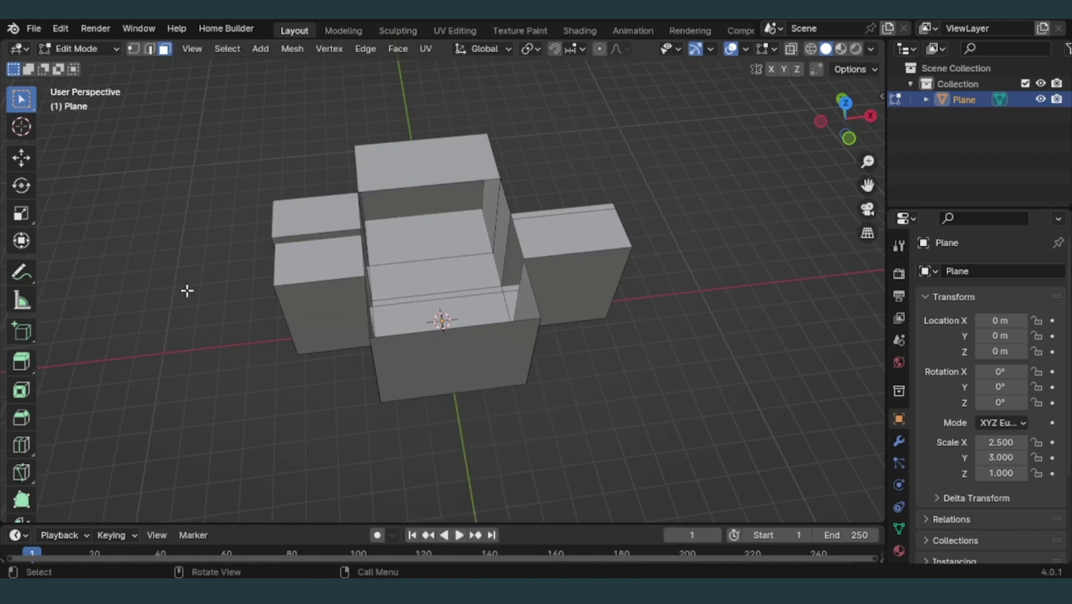
key("Tab")
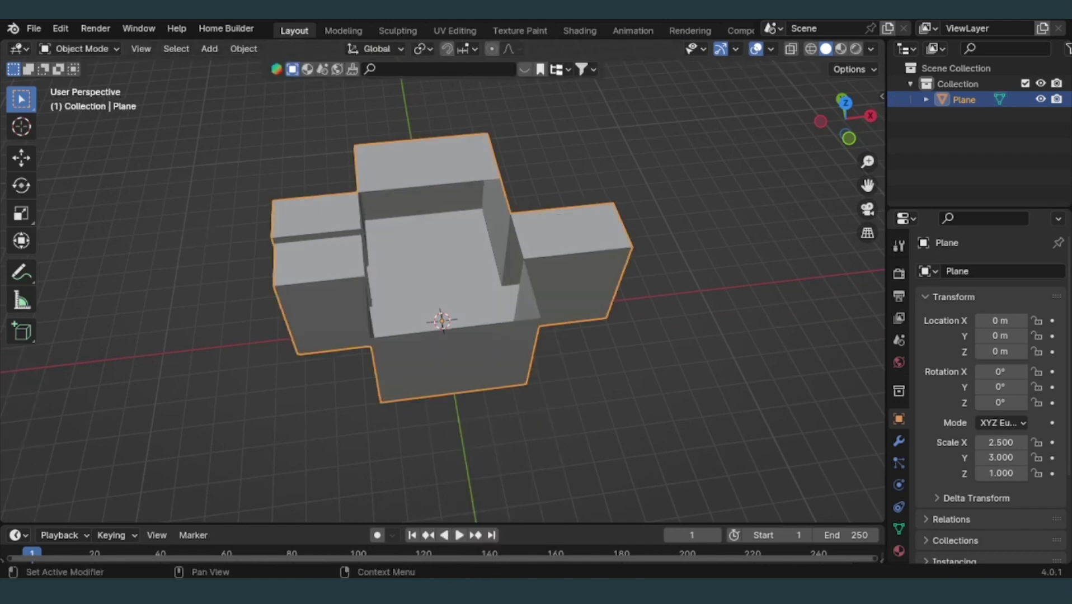
Add a Solidify modifier with 0.06 m thickness and apply it to the room mesh
left_click(899, 442)
left_click(994, 272)
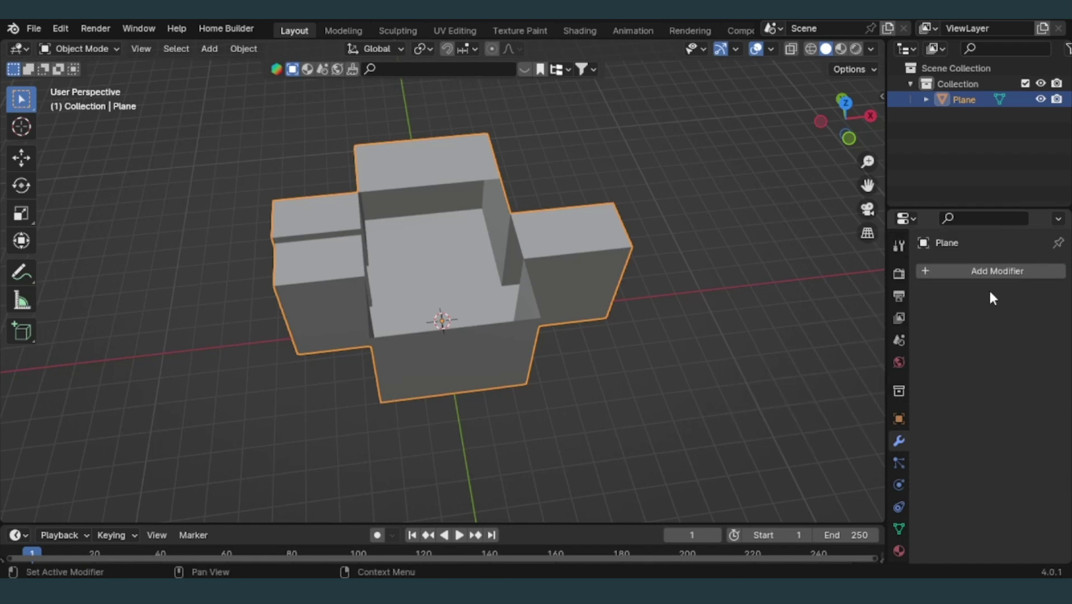
left_click(979, 274)
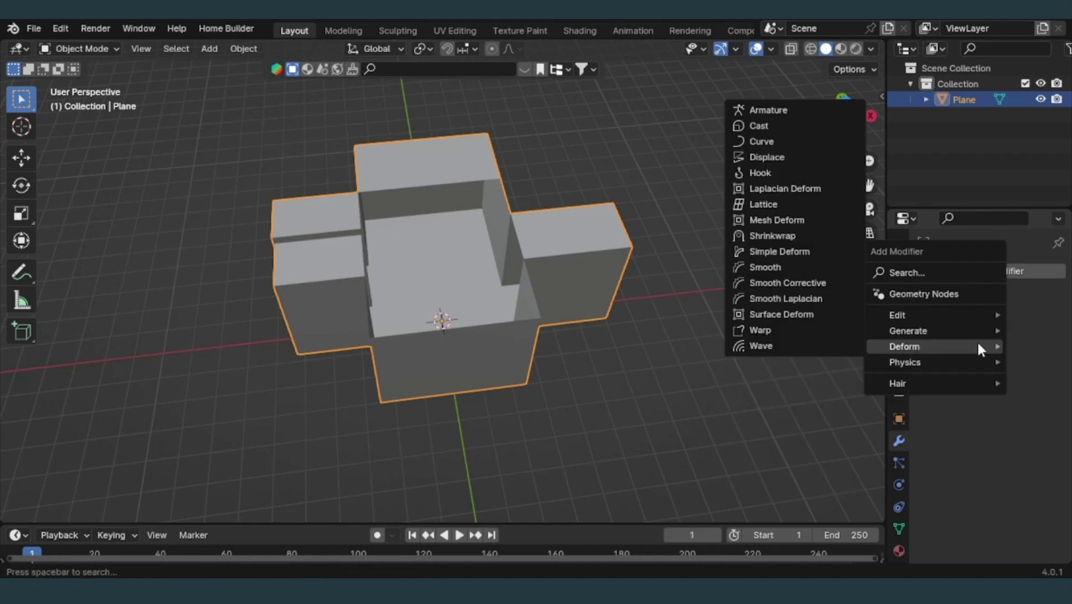
mouse_move(908, 331)
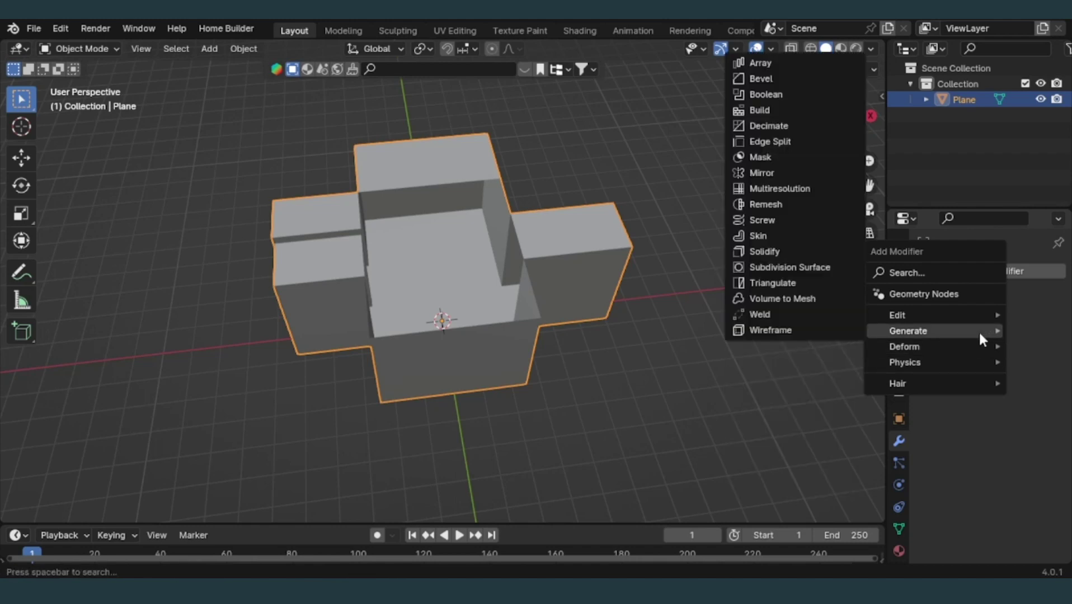
left_click(794, 251)
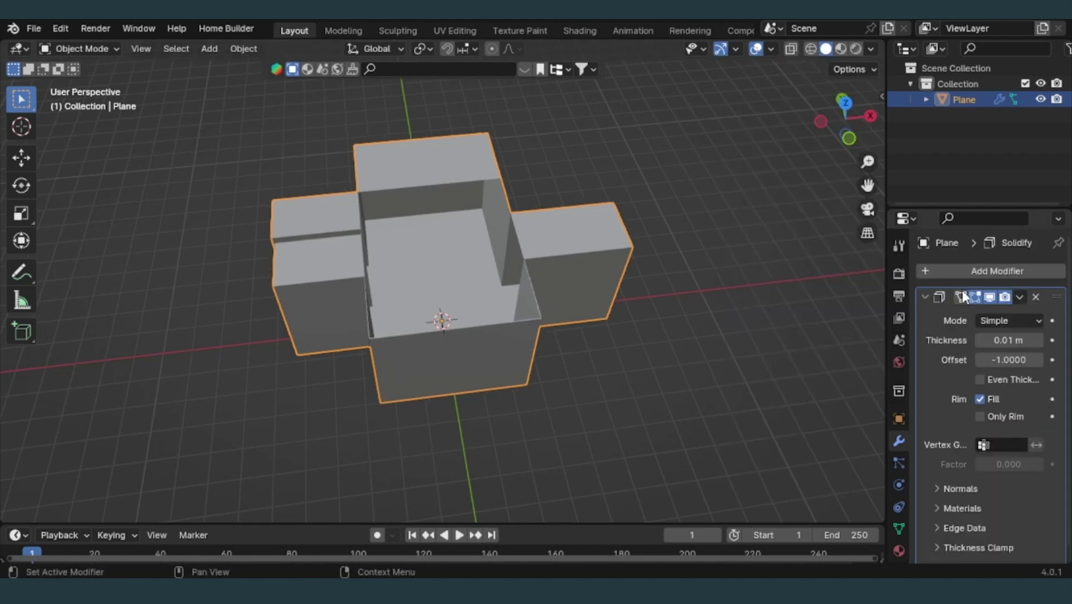
left_click(1038, 340)
left_click(1039, 340)
left_click(1038, 340)
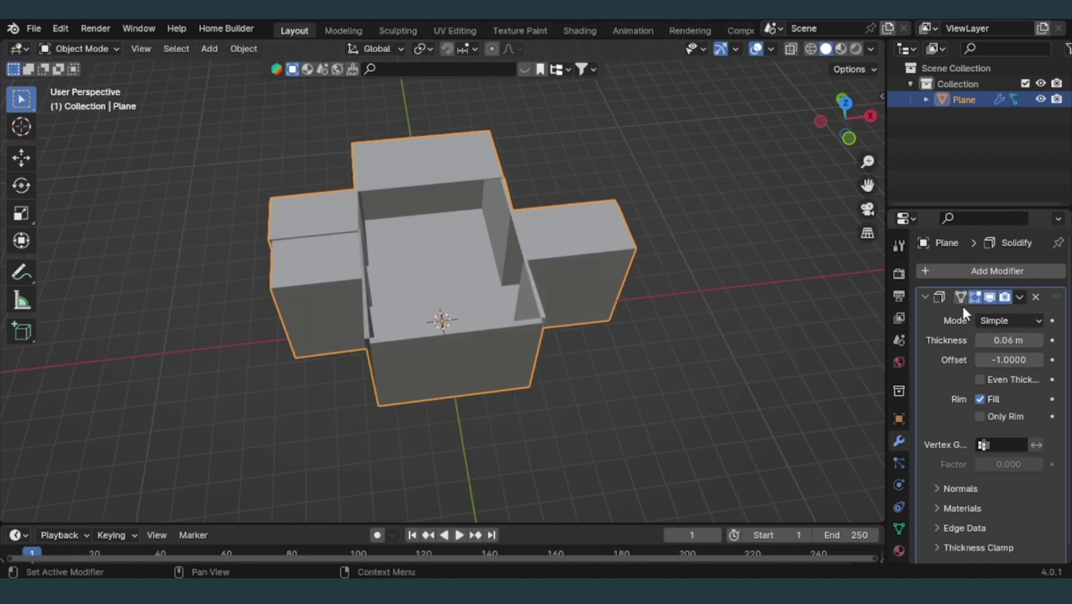
left_click(1020, 297)
left_click(976, 315)
mouse_move(740, 332)
middle_mouse_down()
mouse_move(654, 362)
mouse_move(622, 334)
mouse_move(406, 330)
middle_mouse_up()
Apply the room object's scale via Ctrl+A
left_click(479, 351)
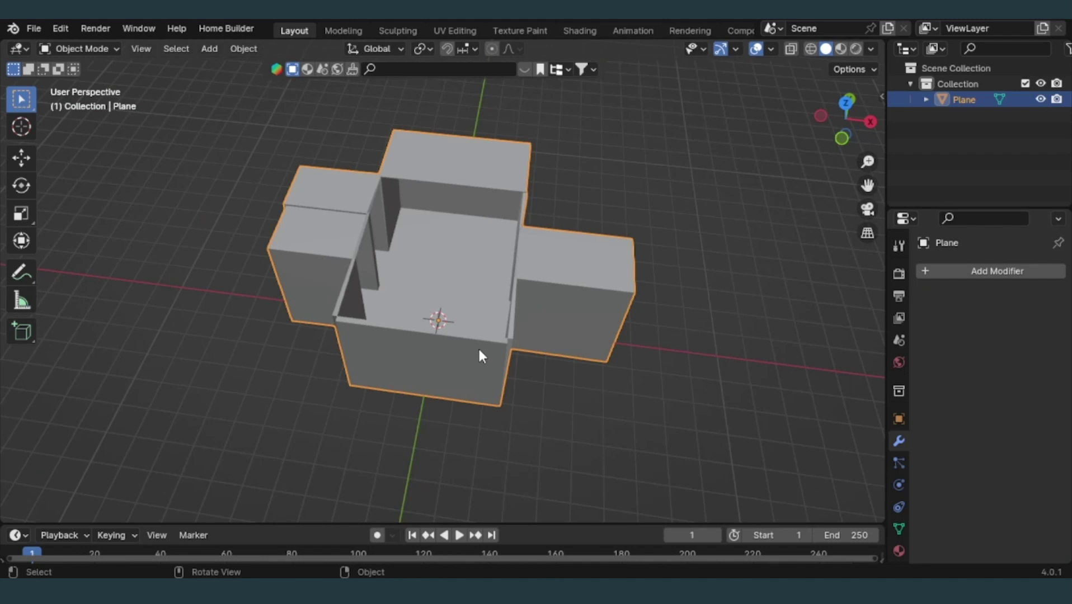
key("shift+a")
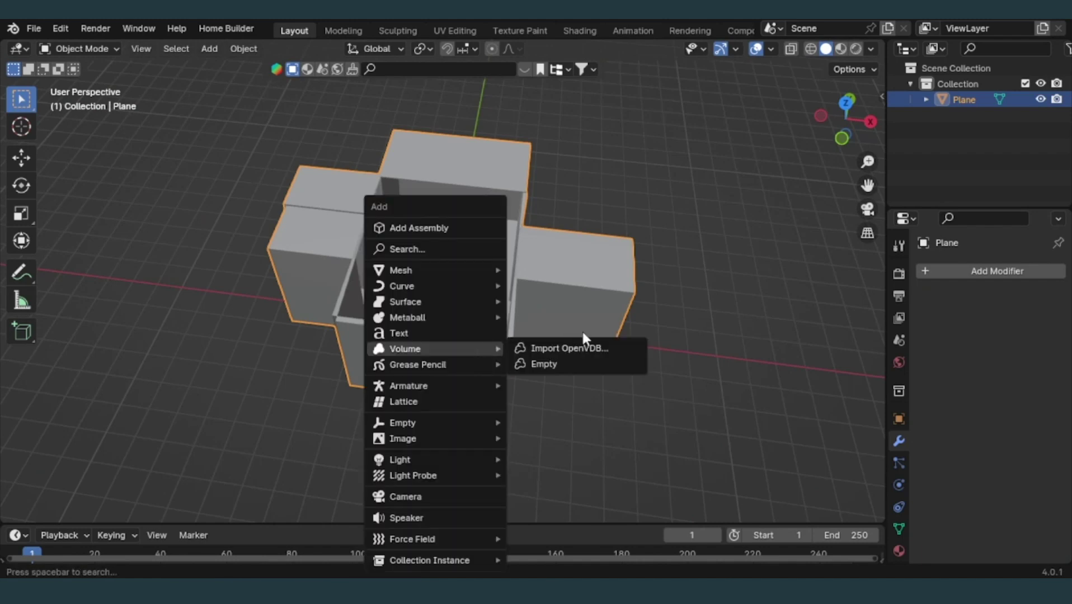
key("ctrl+a")
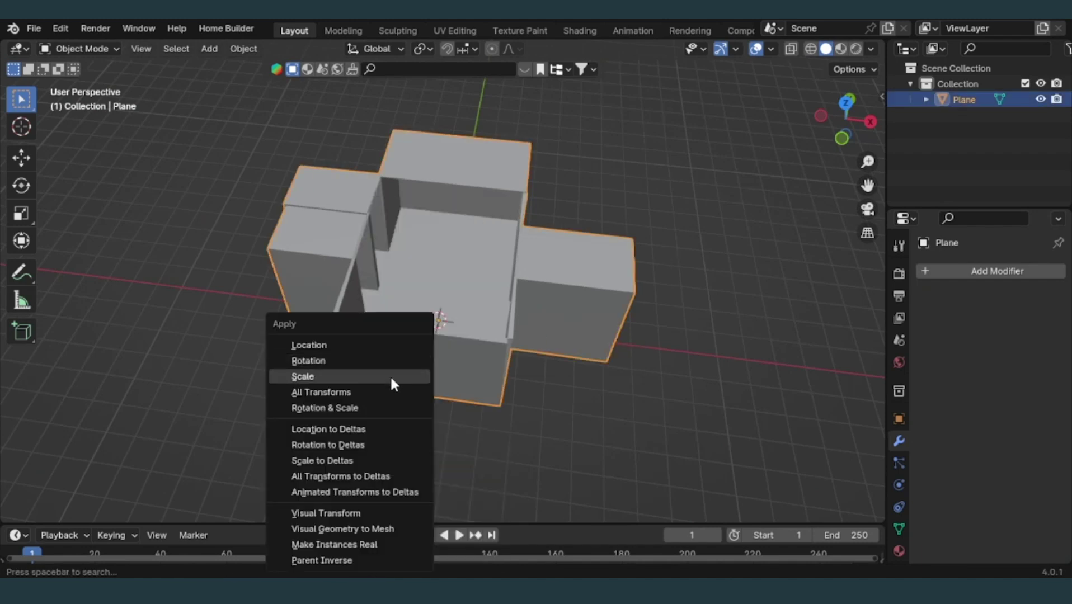
left_click(390, 378)
mouse_move(659, 391)
middle_mouse_down()
mouse_move(541, 229)
mouse_move(560, 330)
middle_mouse_up()
left_click(541, 229)
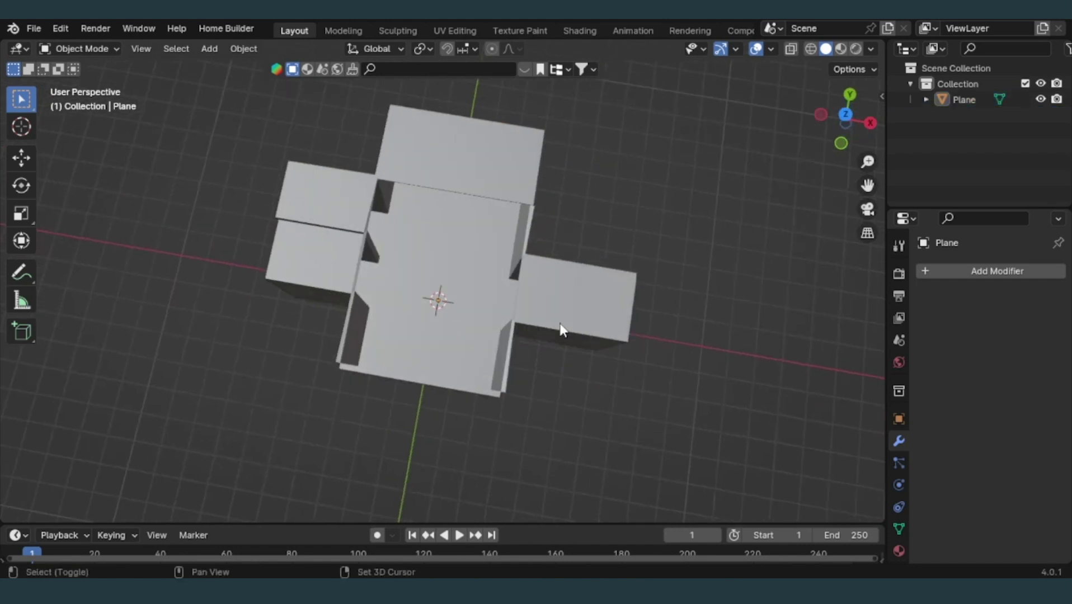
key("shift+a")
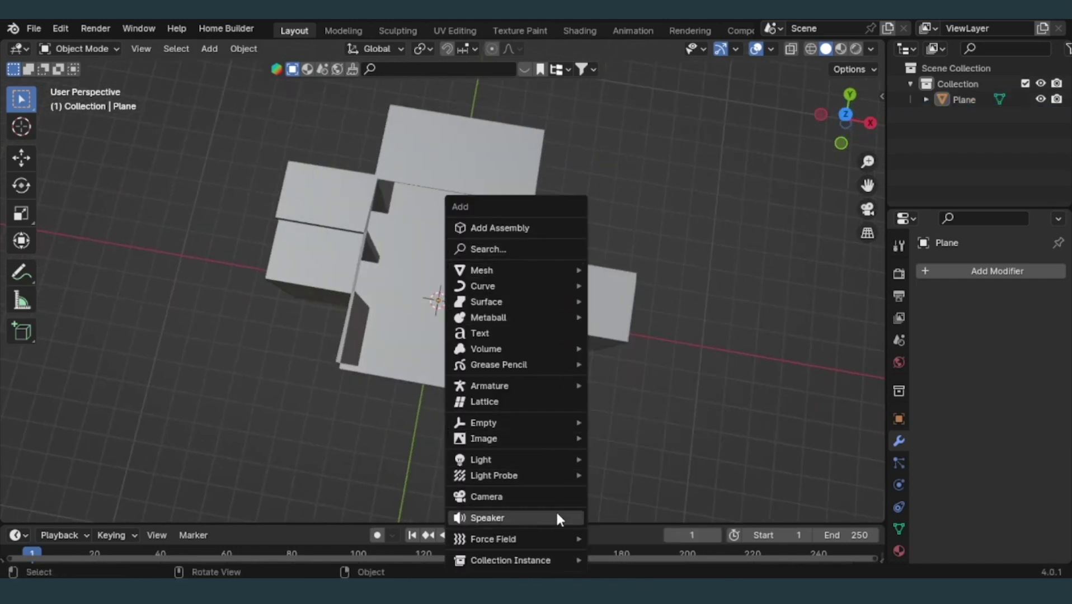
Add a camera and orbit to a low front view of the room
left_click(520, 496)
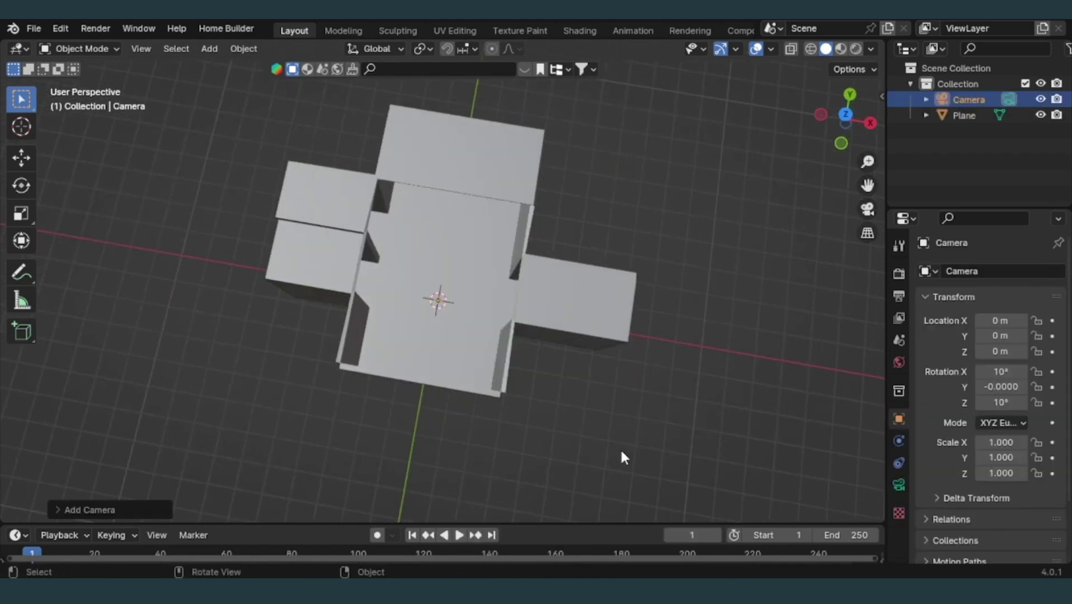
middle_click_drag(620, 448, 655, 319)
mouse_move(715, 278)
middle_mouse_down()
mouse_move(575, 363)
mouse_move(565, 554)
middle_mouse_up()
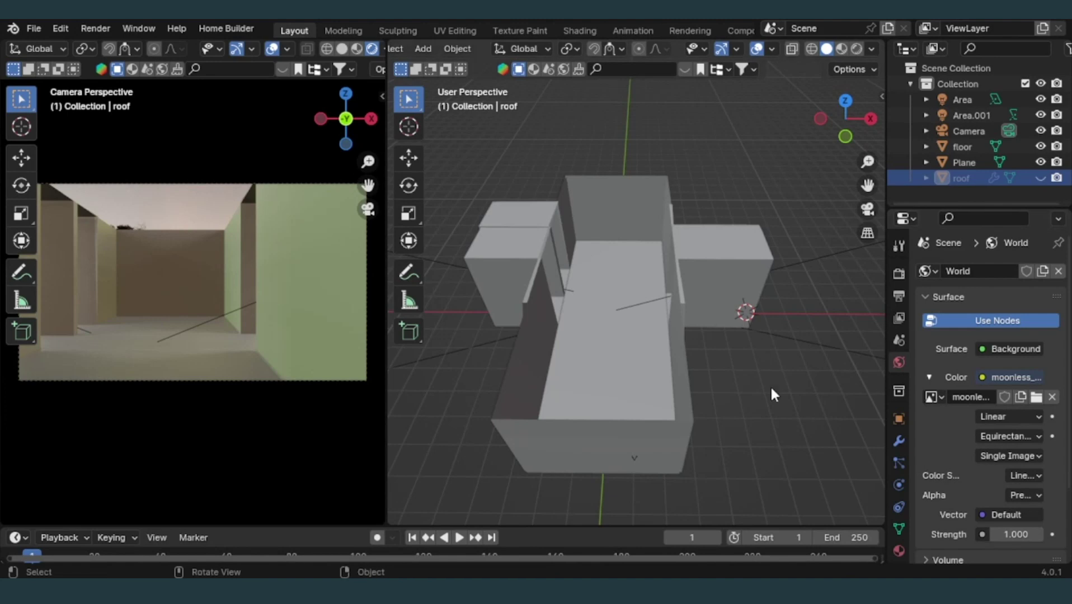
Search BlenderKit materials for 'wood floor' and drop a result onto the room floor
key("n")
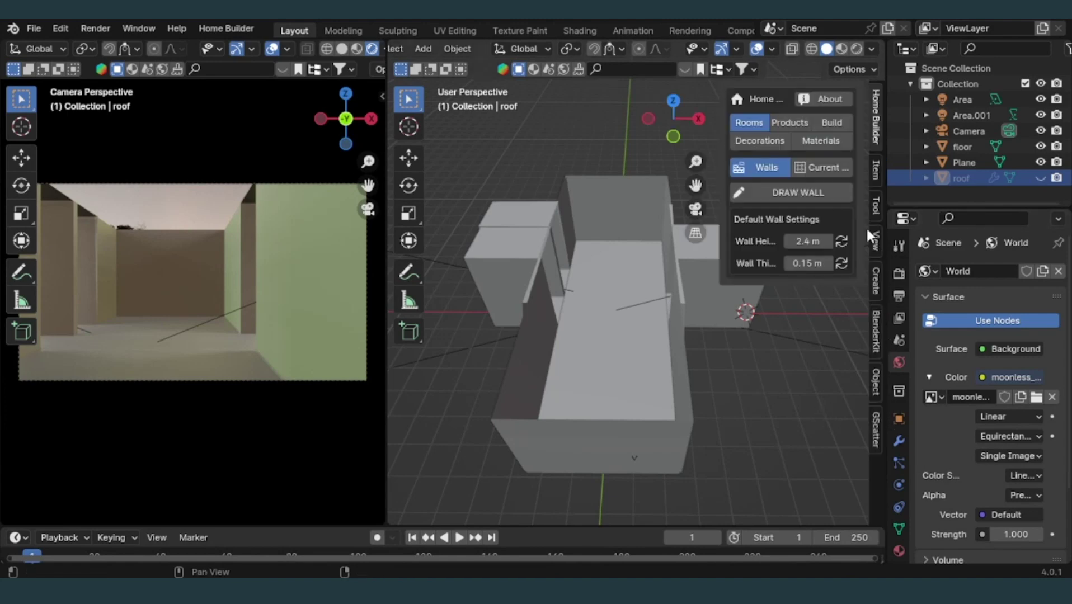
left_click(875, 338)
left_click(801, 175)
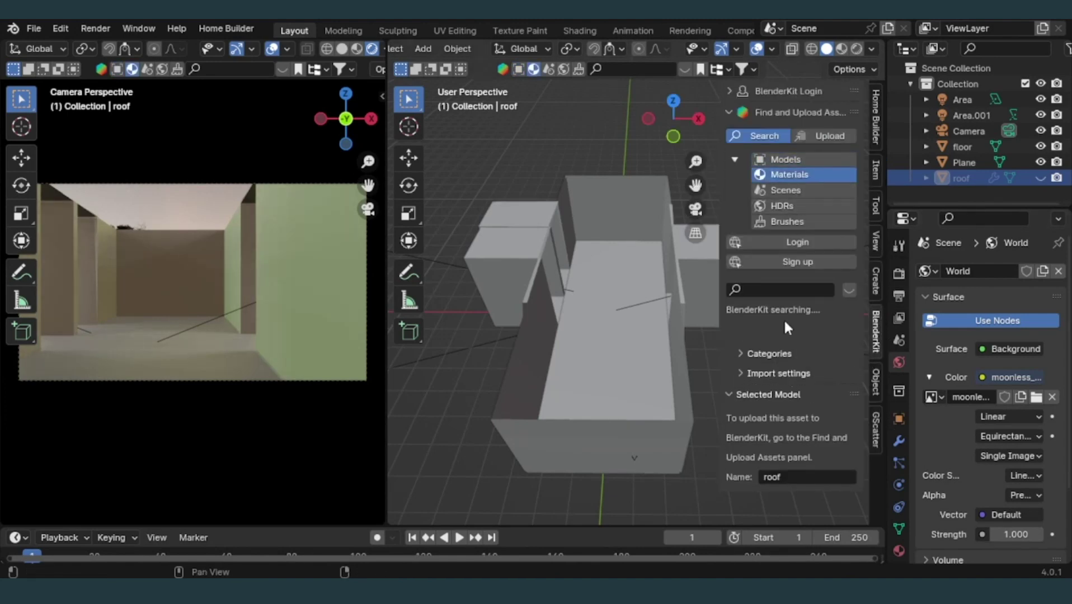
left_click(774, 290)
type("wood floor")
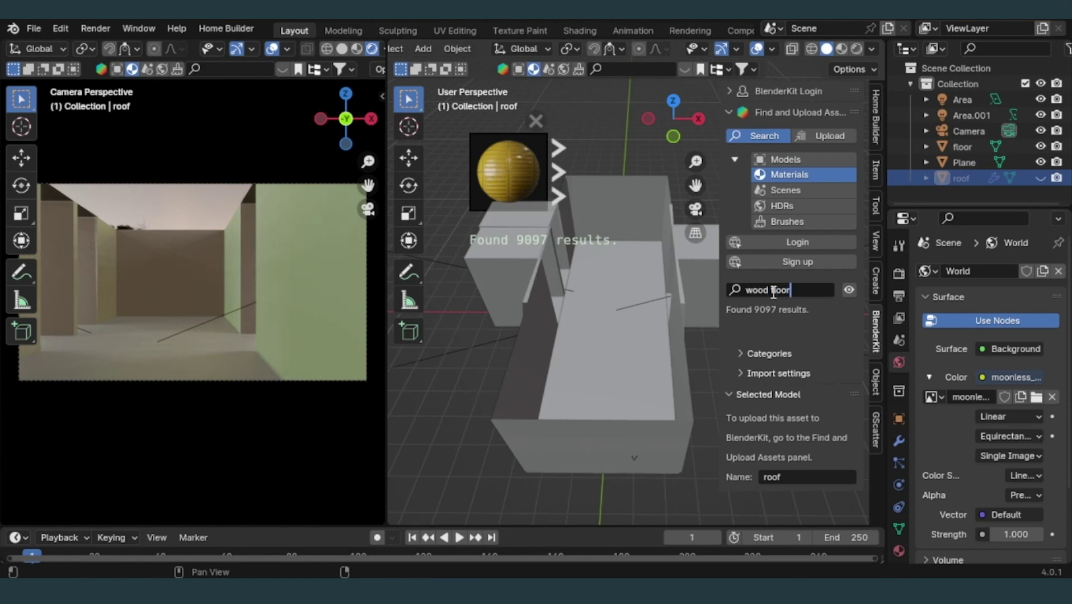
key("Return")
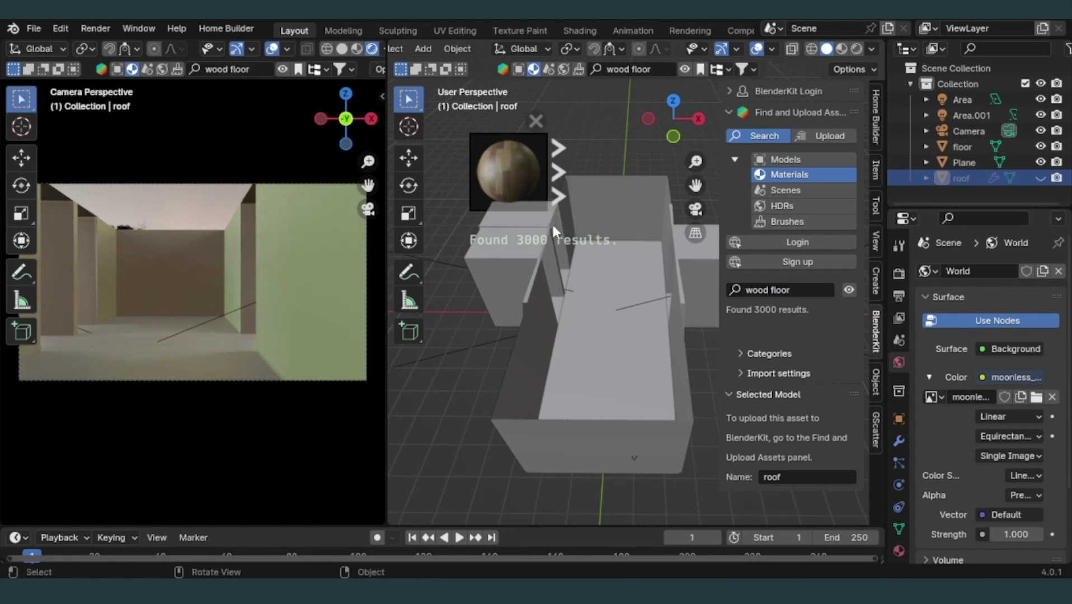
left_click_drag(508, 171, 612, 354)
type("wall")
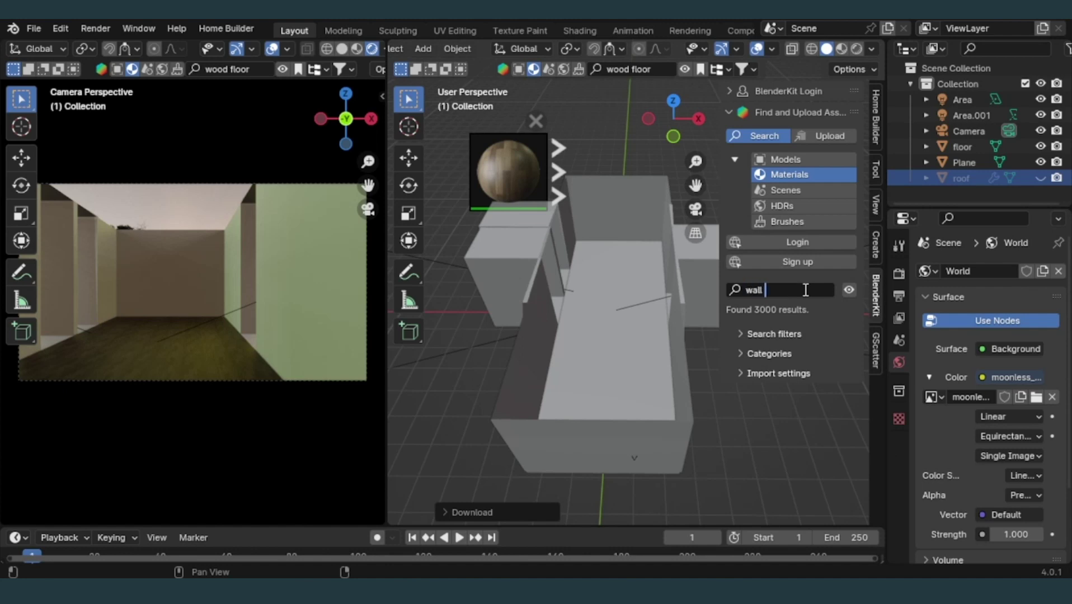
Search BlenderKit for 'interior wall' materials and browse through the results
key("Return")
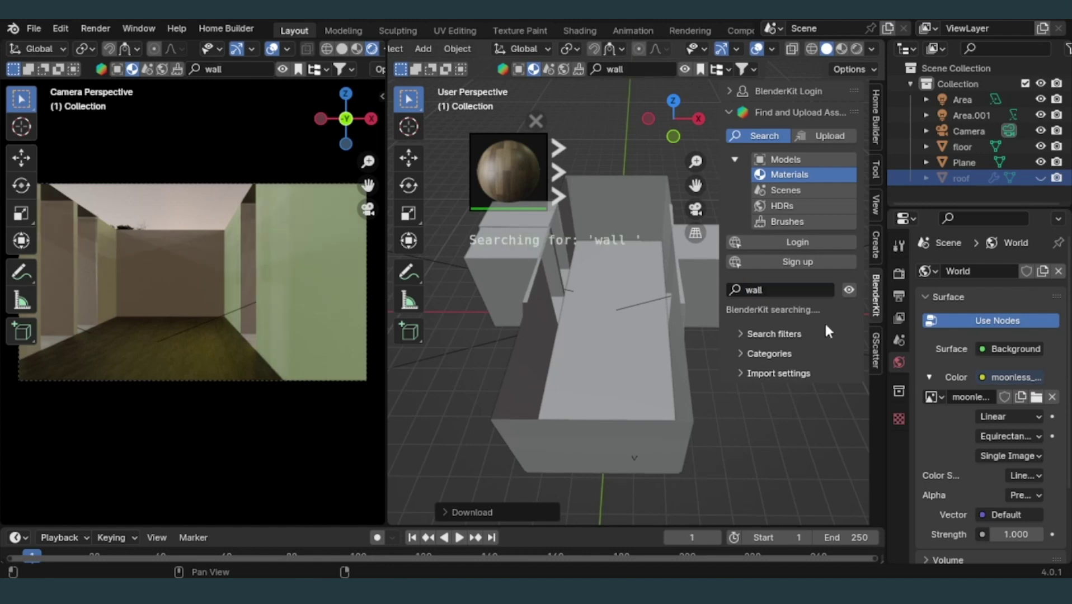
left_click(568, 173)
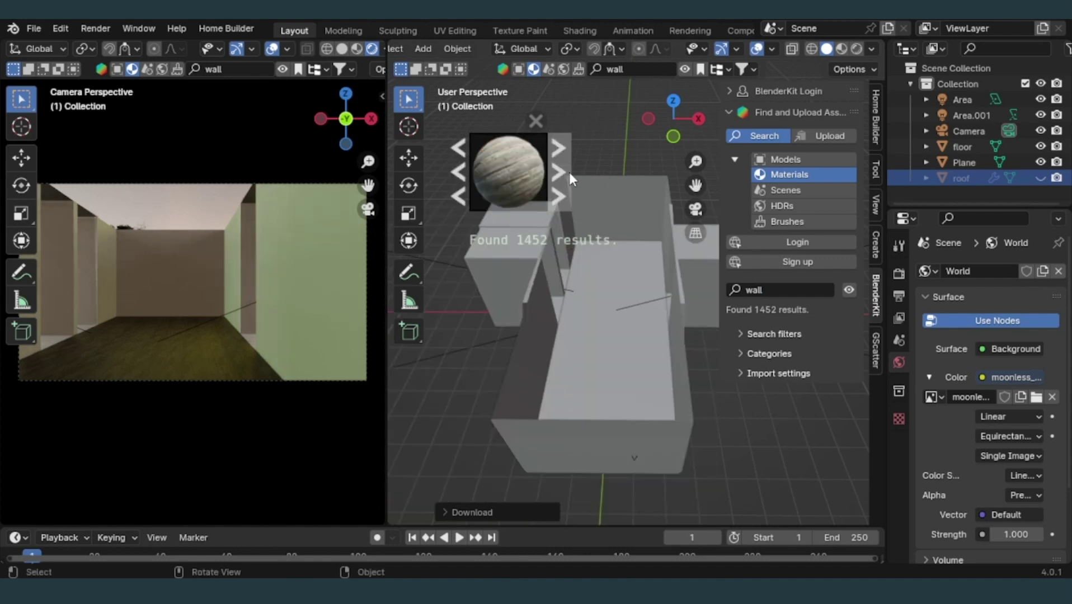
left_click(565, 175)
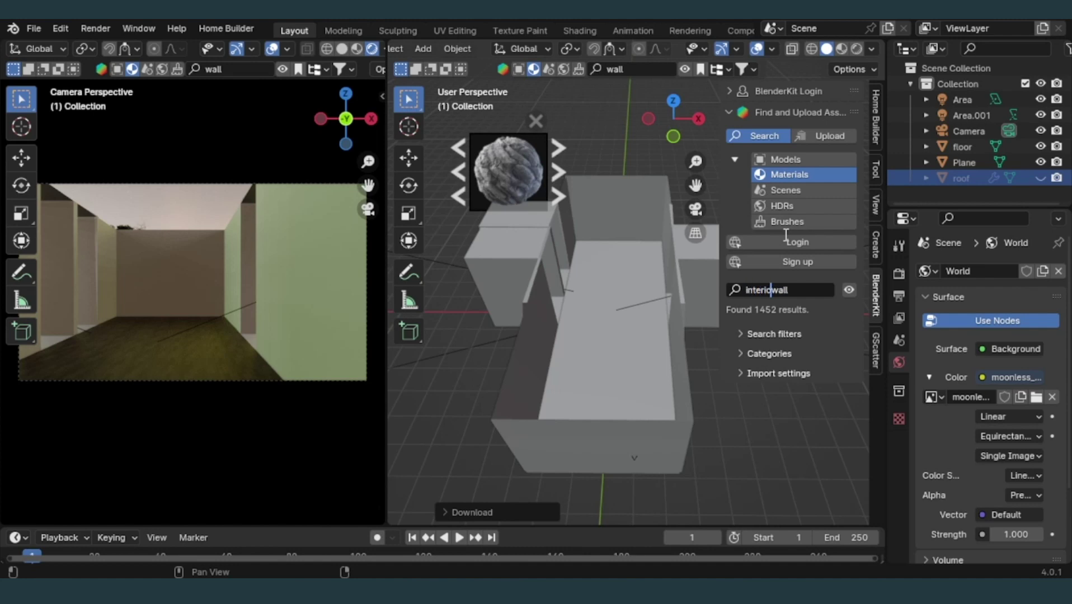
type("r")
key("Return")
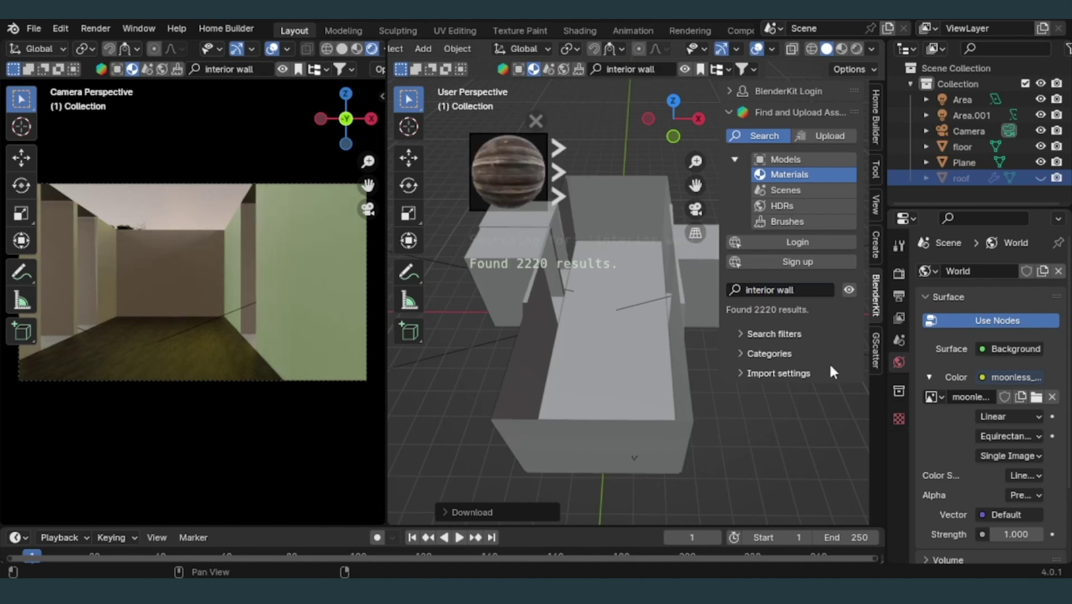
left_click(558, 148)
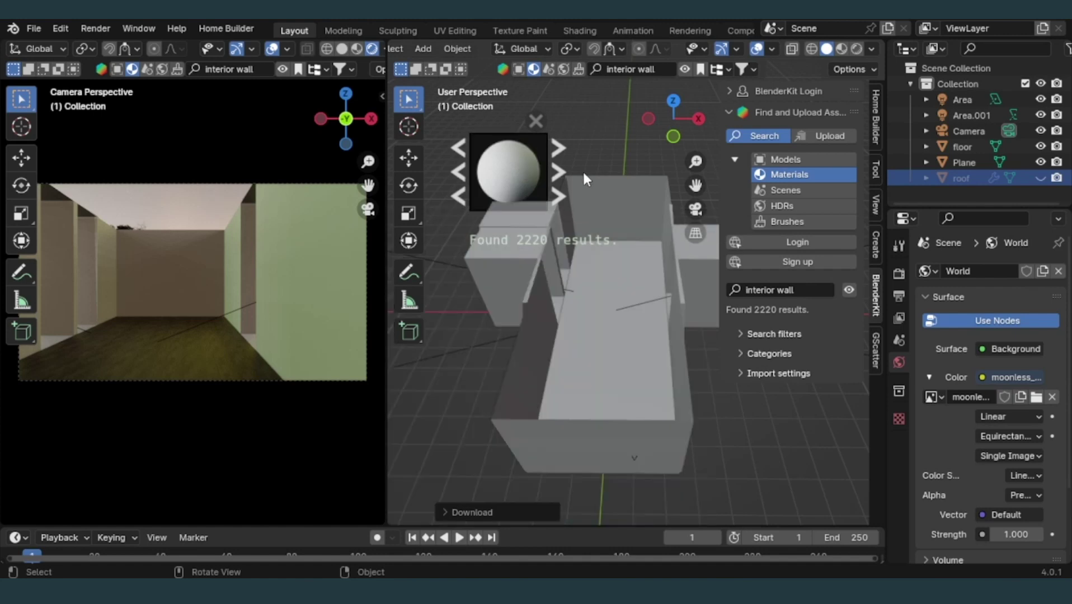
Drop the plain white wall material onto the room walls, then orbit to check it
left_click(559, 173)
left_click_drag(508, 171, 647, 266)
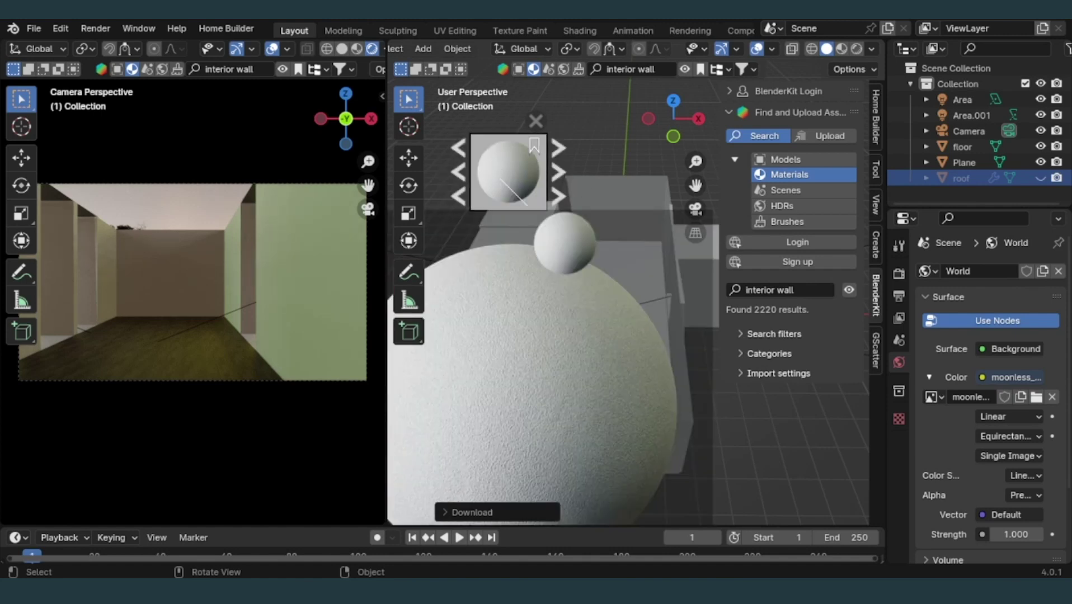
left_click_drag(580, 199, 580, 197)
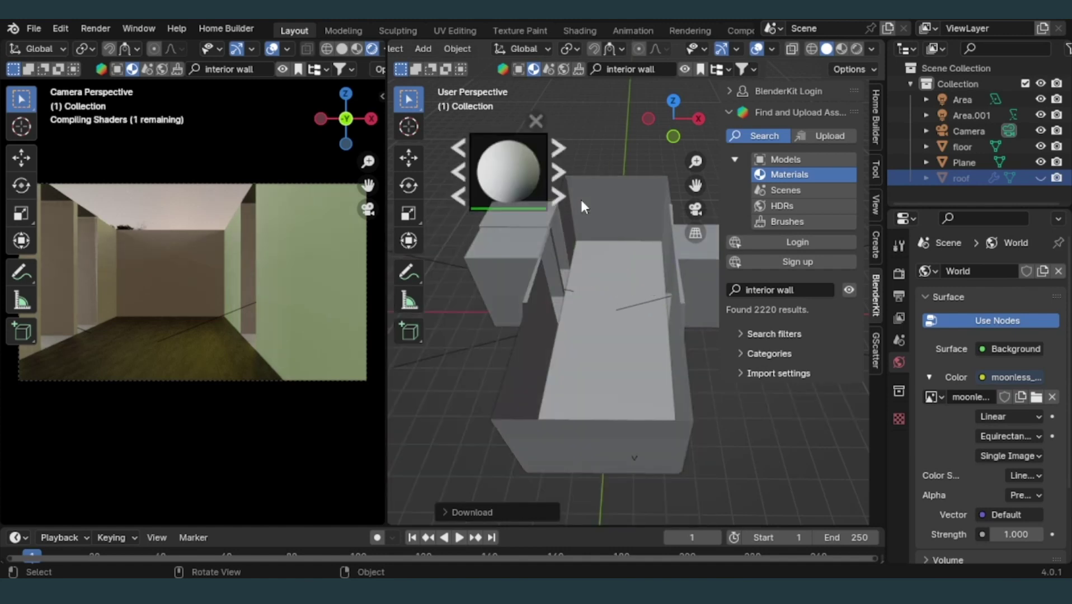
mouse_move(588, 317)
middle_mouse_down()
mouse_move(586, 277)
mouse_move(639, 363)
middle_mouse_up()
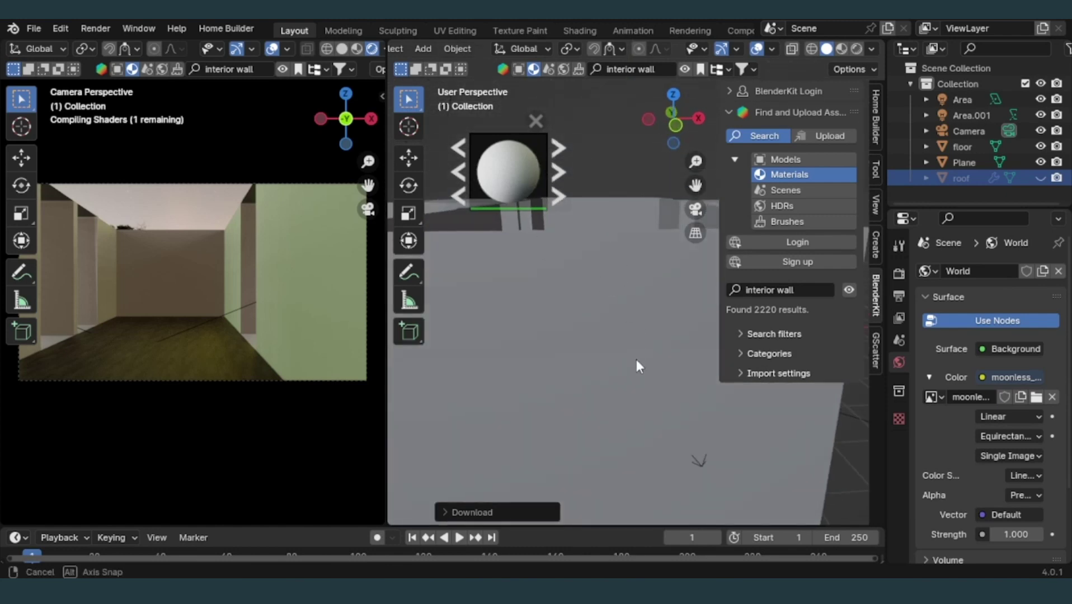
mouse_move(617, 277)
middle_mouse_down()
mouse_move(610, 386)
mouse_move(637, 354)
mouse_move(527, 354)
mouse_move(475, 268)
middle_mouse_up()
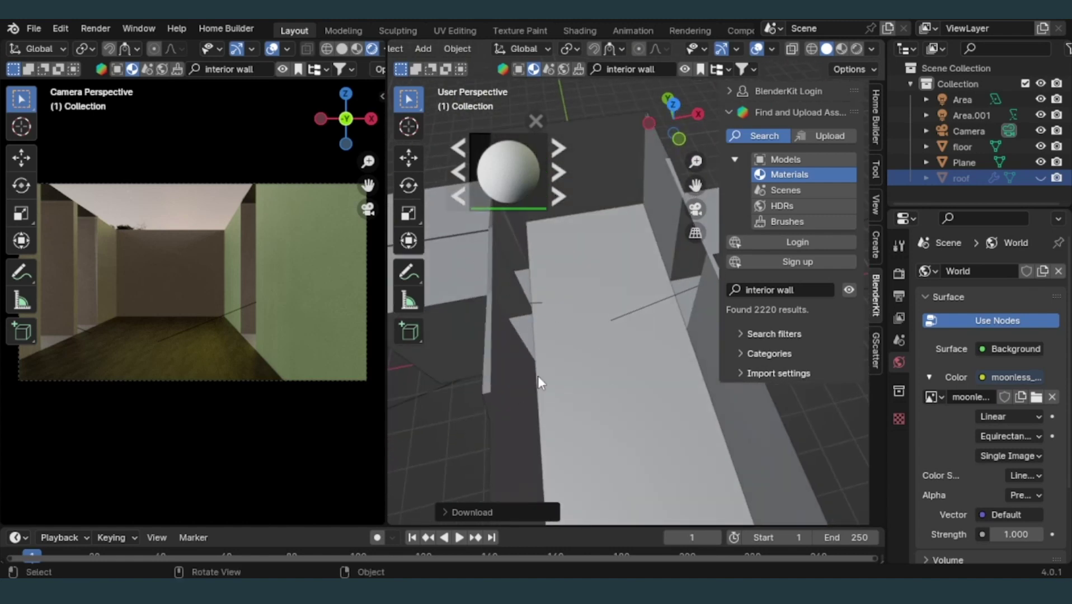